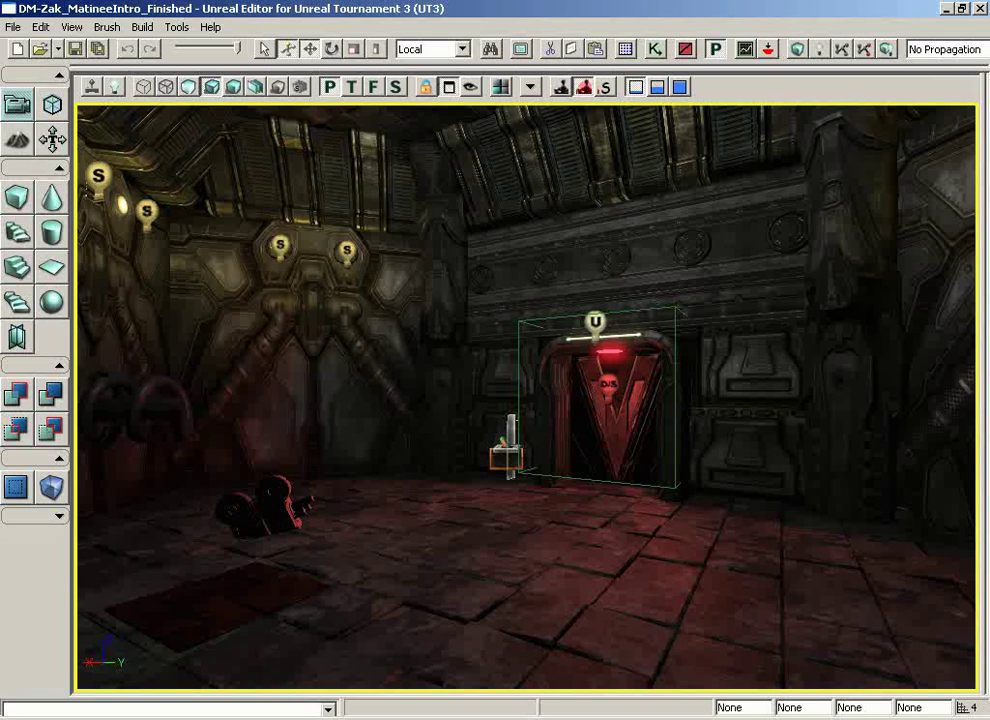
Step: Start an in-editor play session from the room floor and examine the dark red moving platform from several sides
right_click(648, 618)
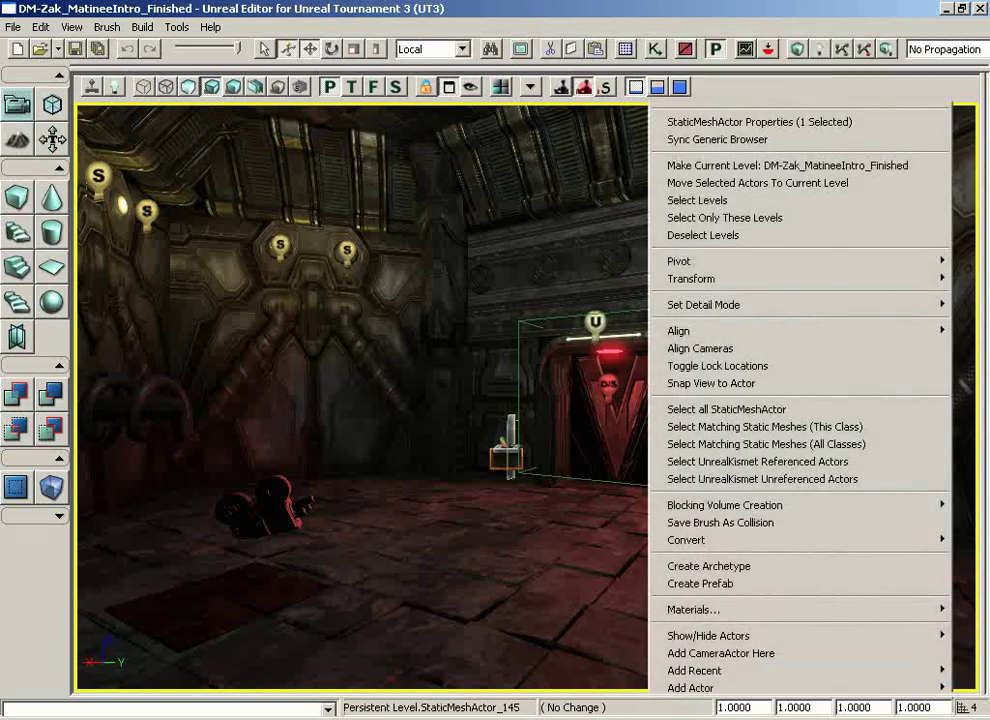
left_click(660, 638)
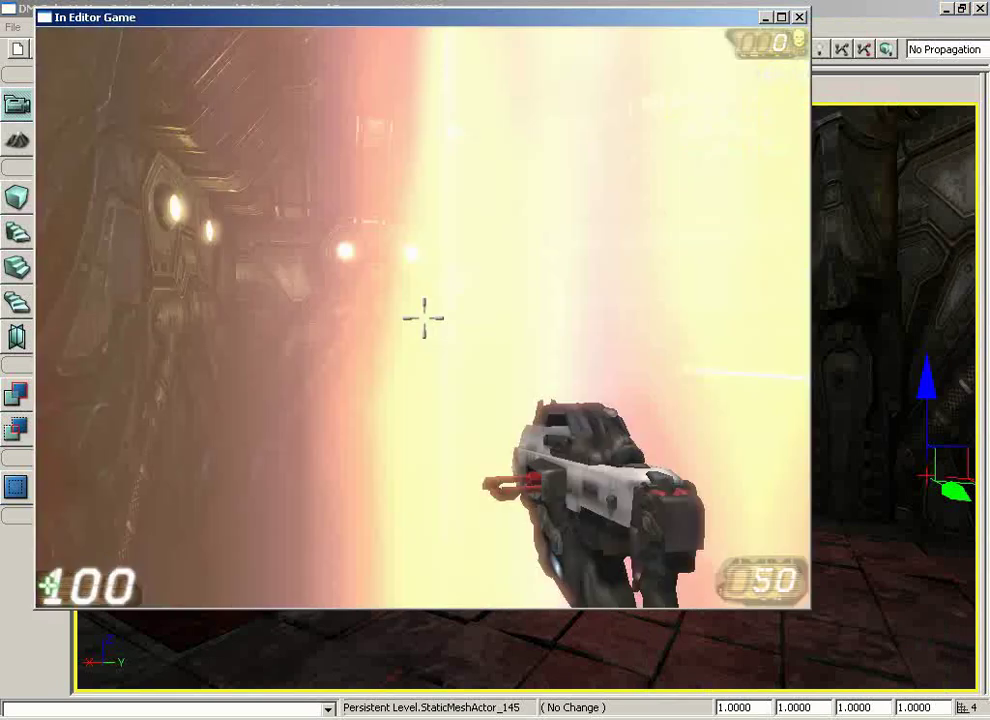
key("a")
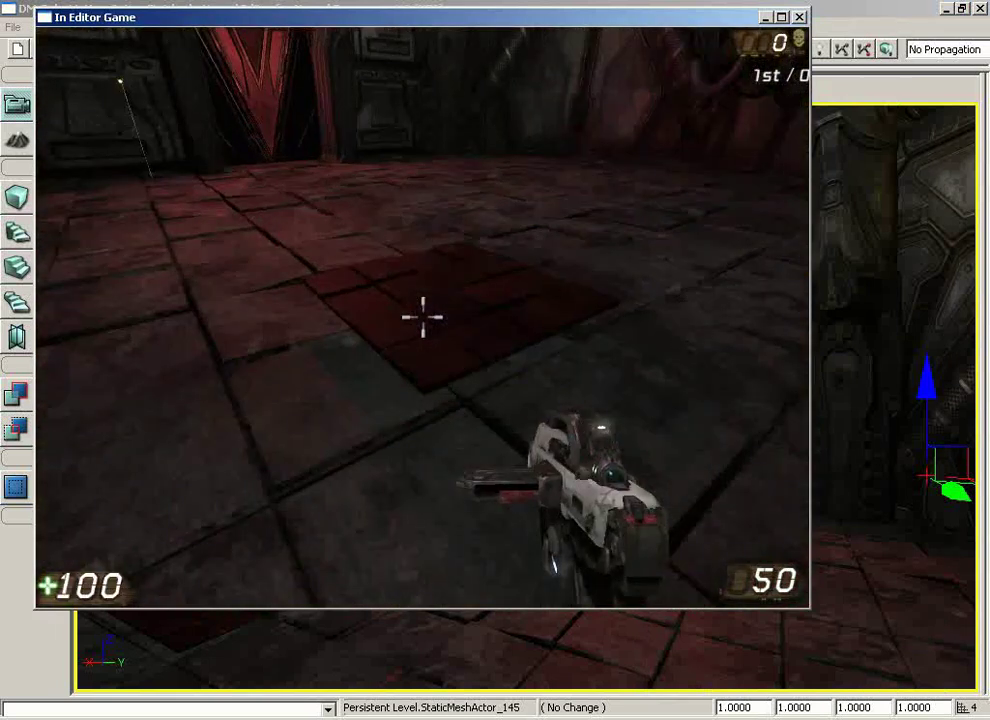
key("w")
key("d")
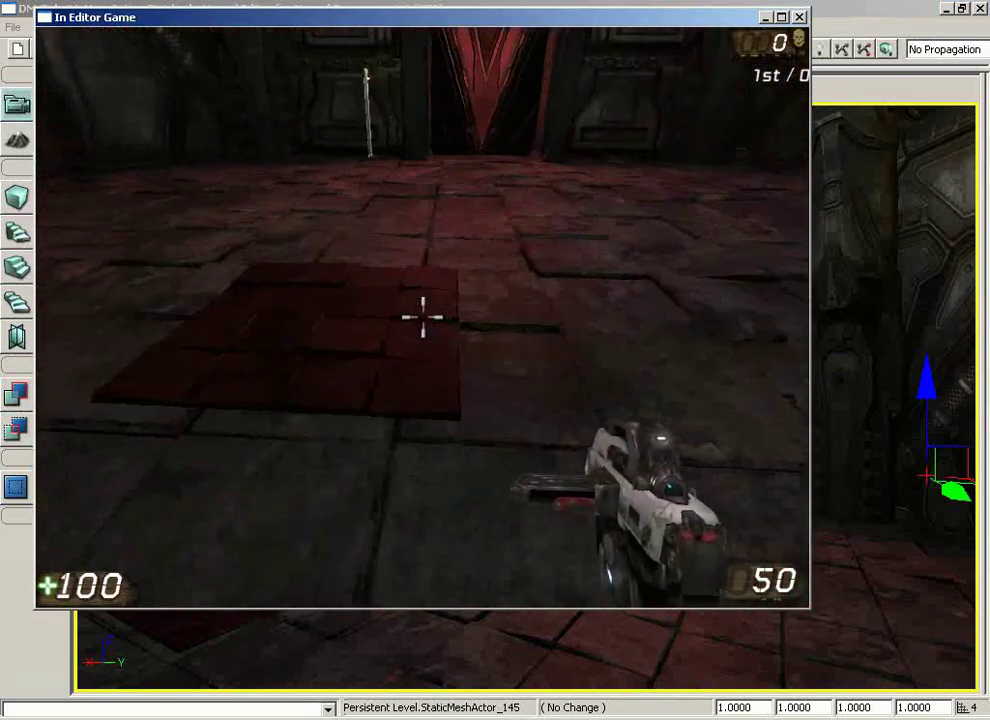
key("w")
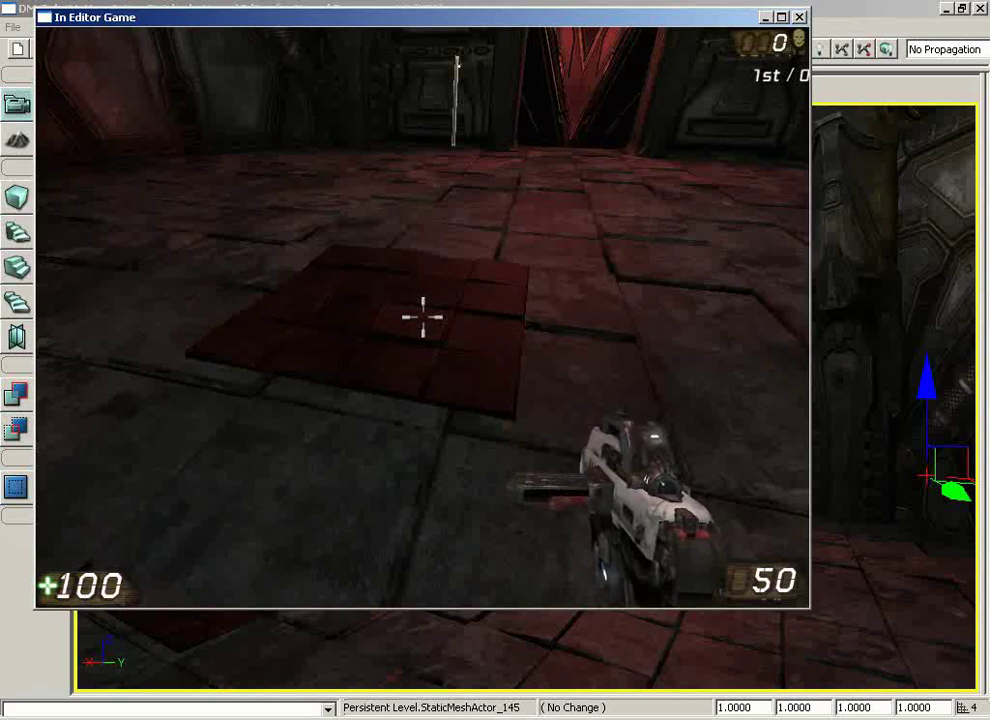
key("w")
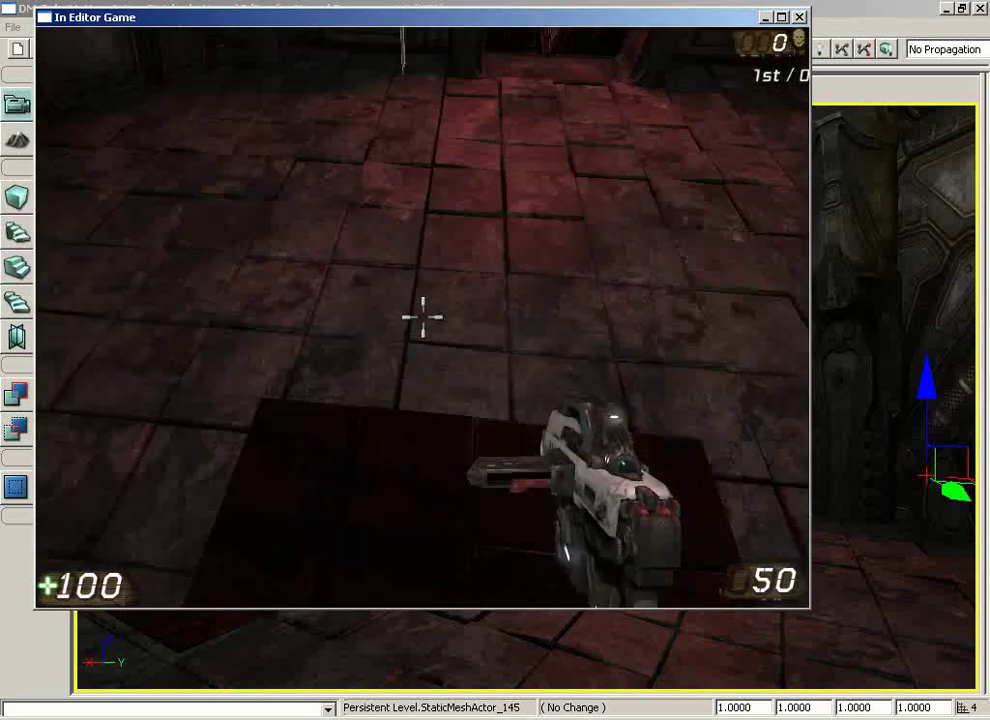
key("w")
key("w")
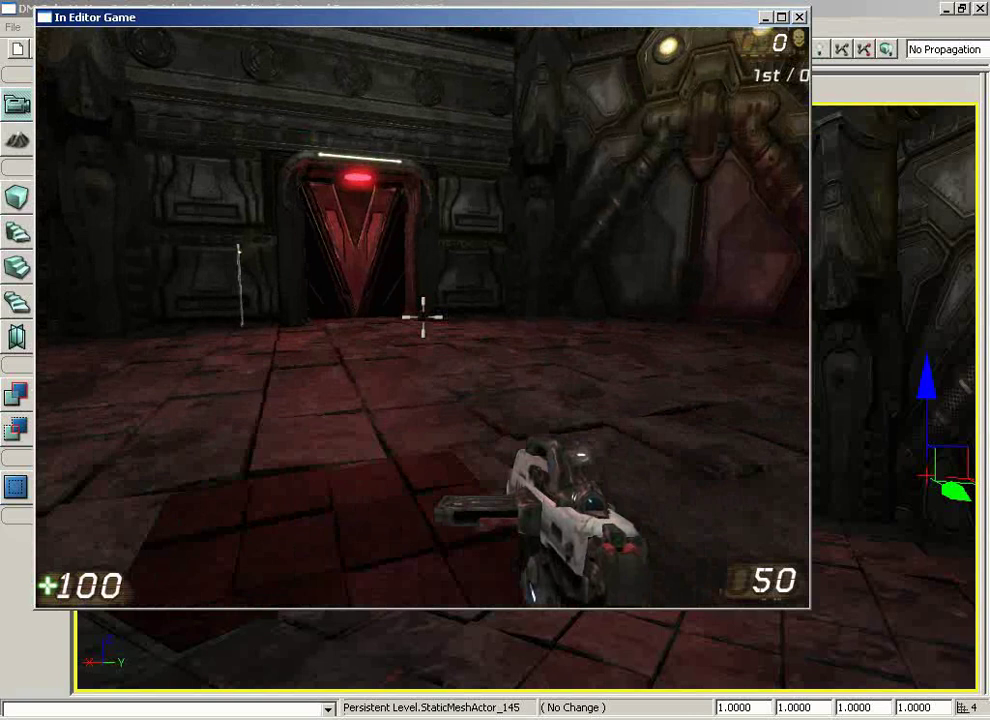
key("w")
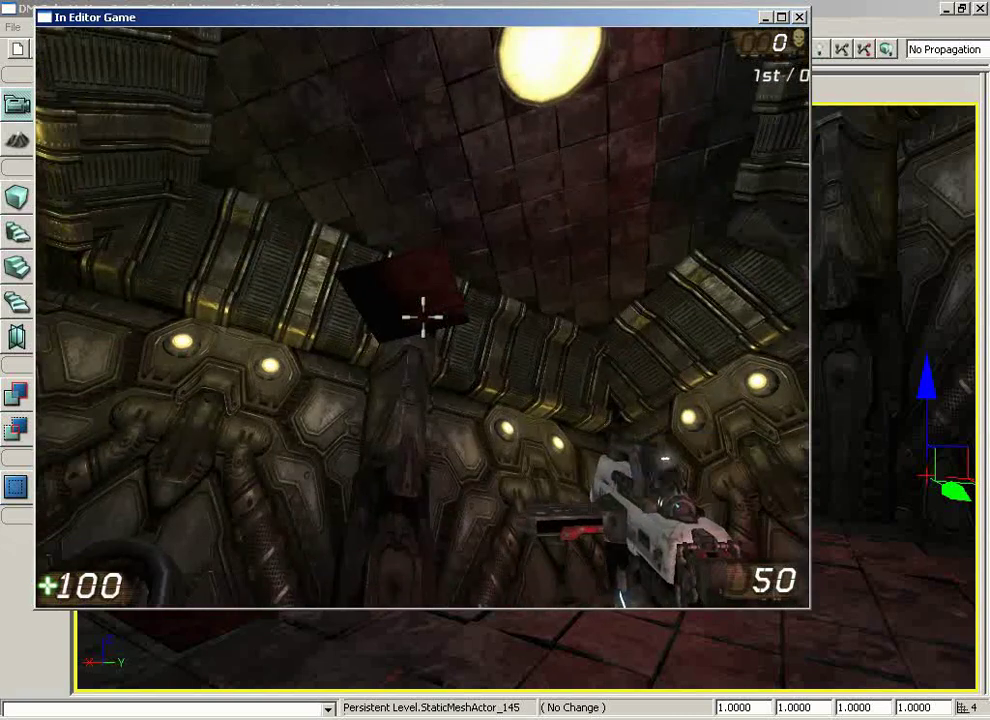
key("w")
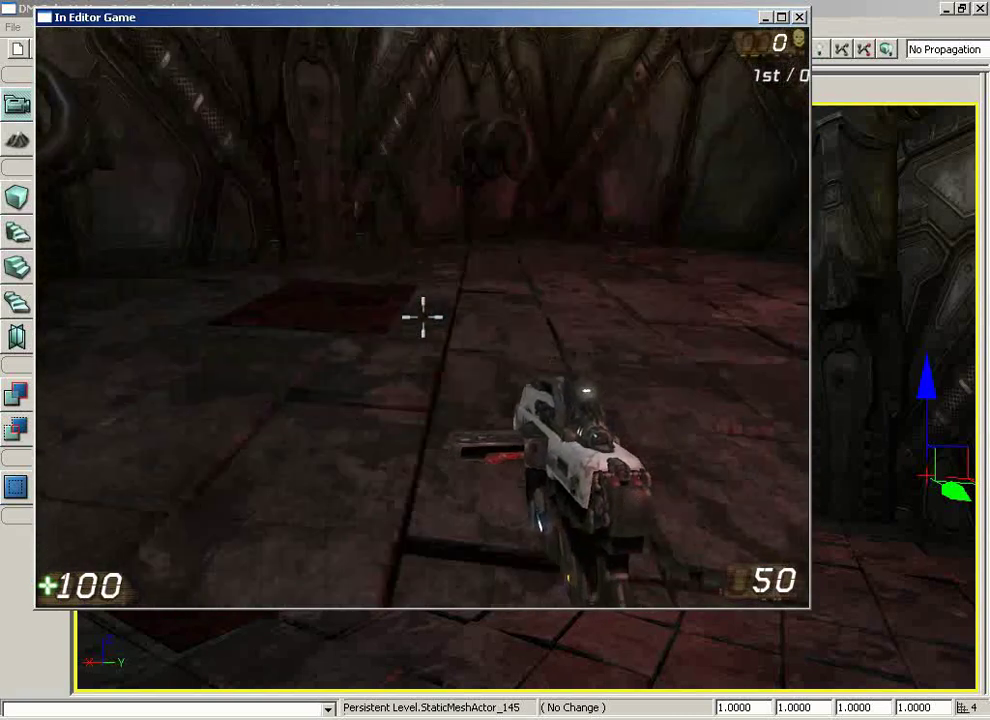
key("w")
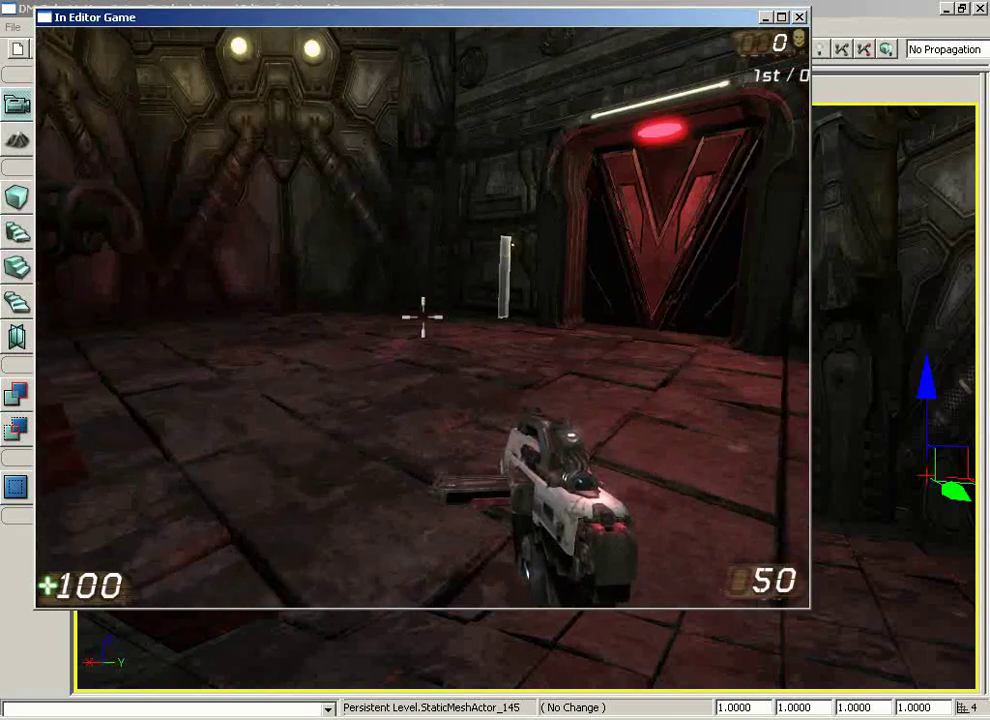
Step: Walk up to the red-lit door and examine it along with the glowing panel beside it
key("w")
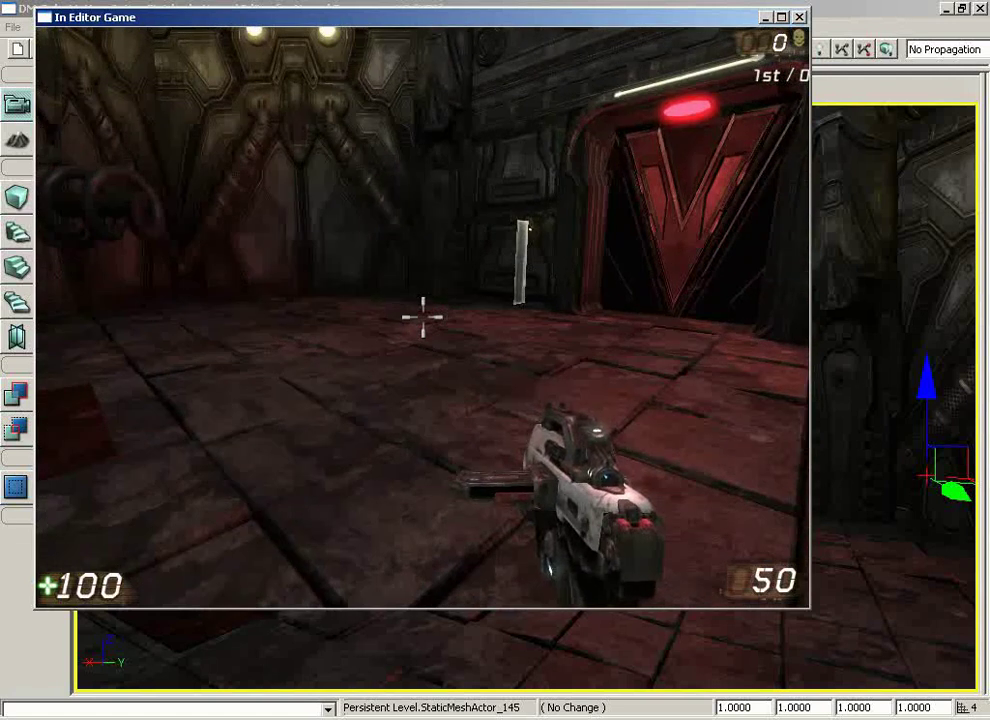
key("w")
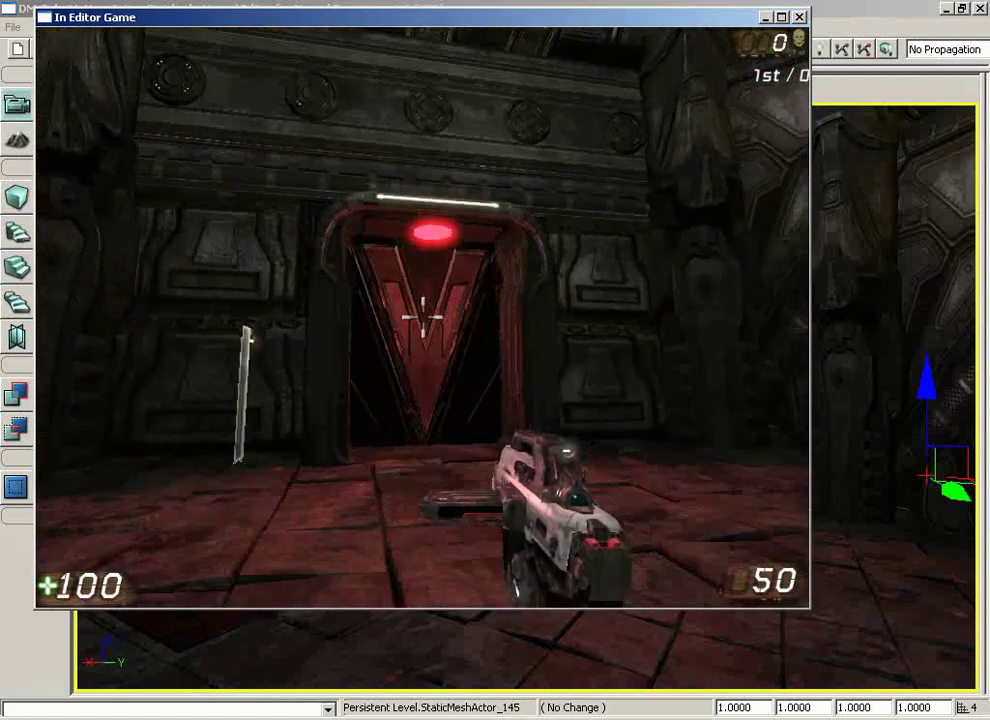
key("w")
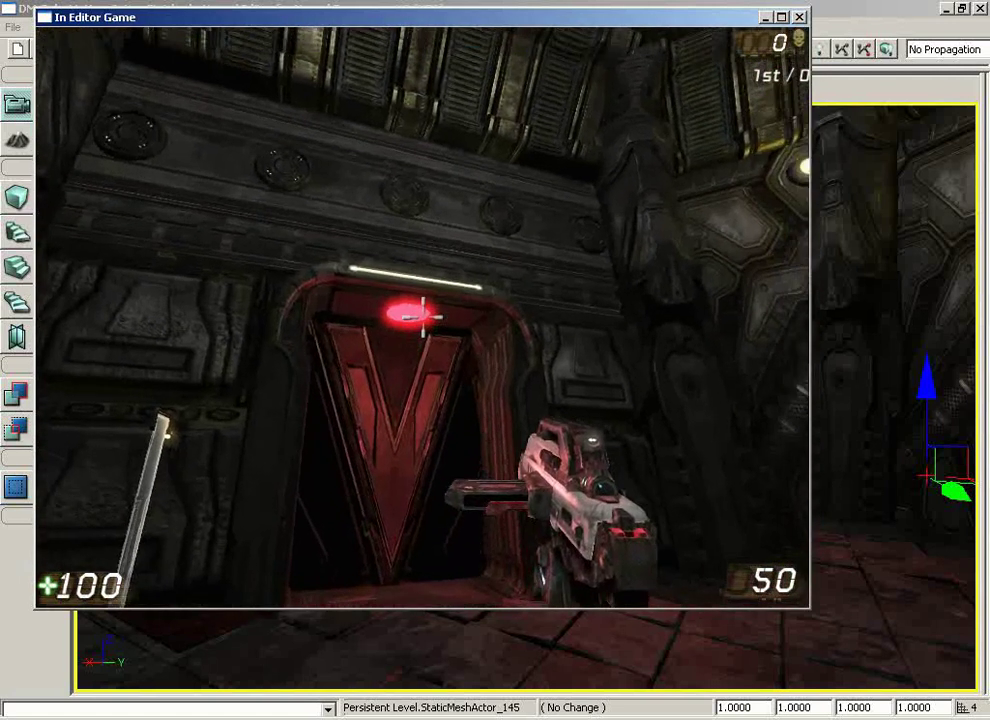
key("w")
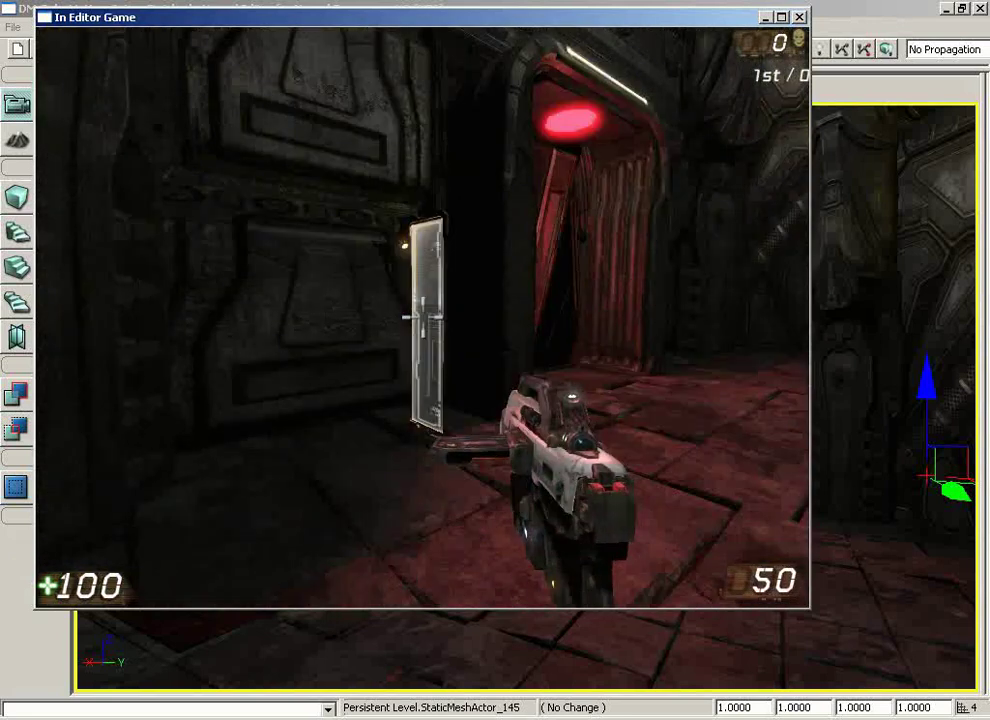
key("w")
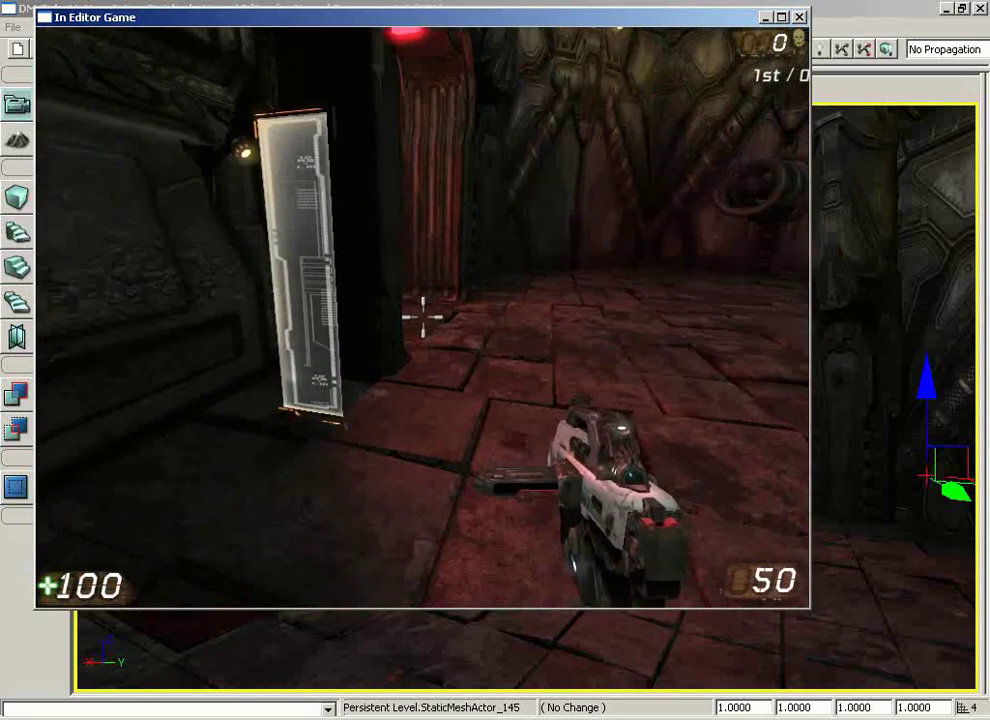
Step: Go to the glowing panel and use its trigger three times to test switching the room lighting
key("w")
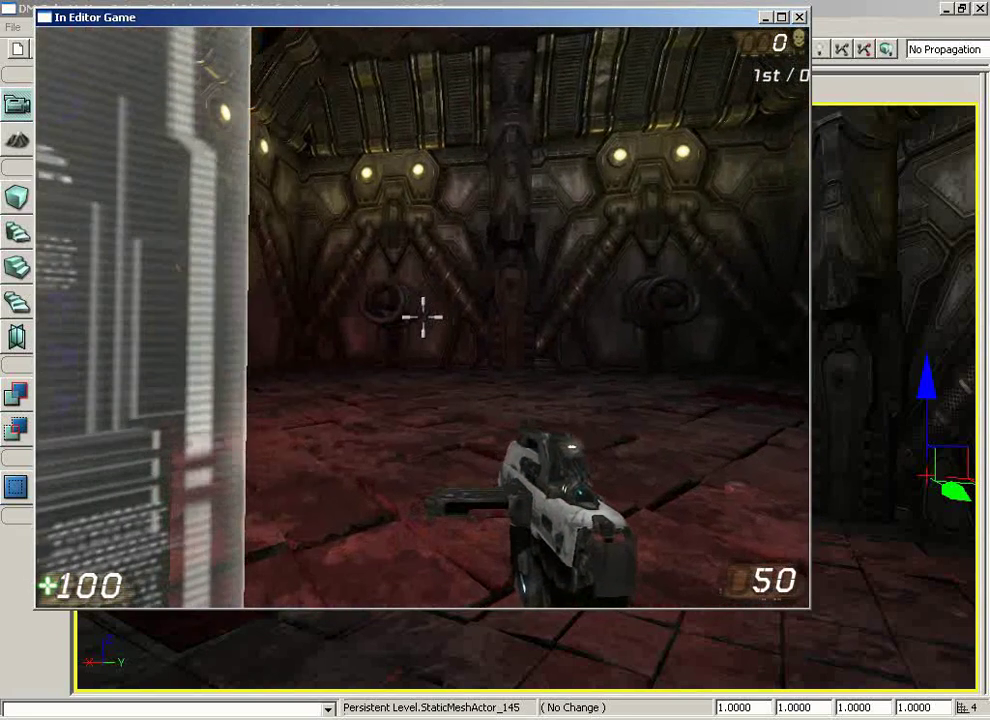
key("w")
key("e")
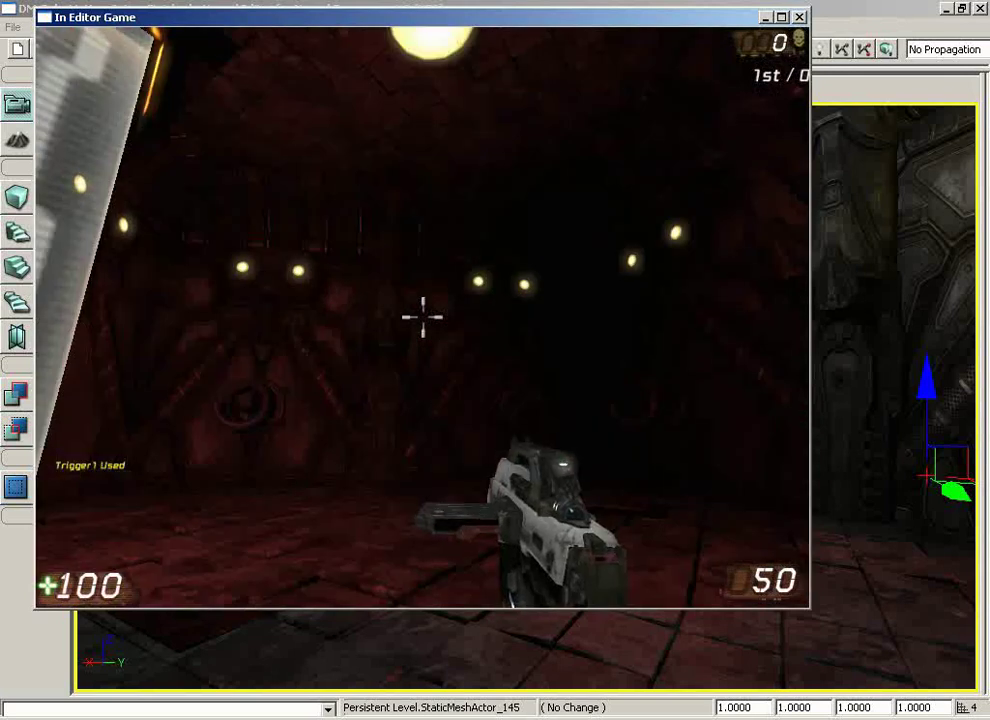
key("e")
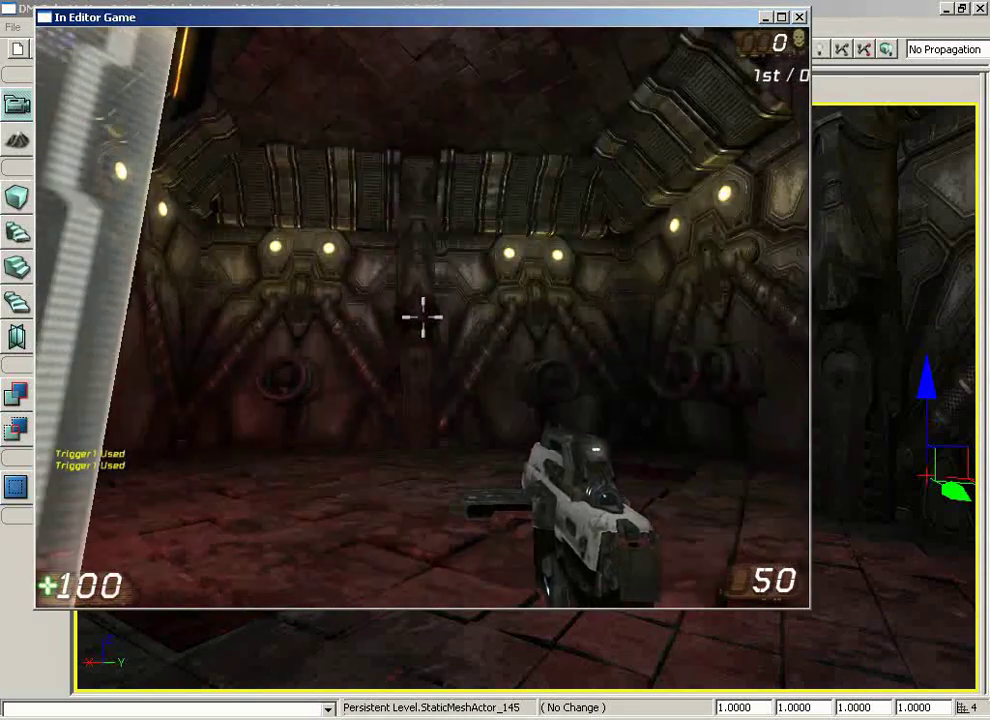
key("e")
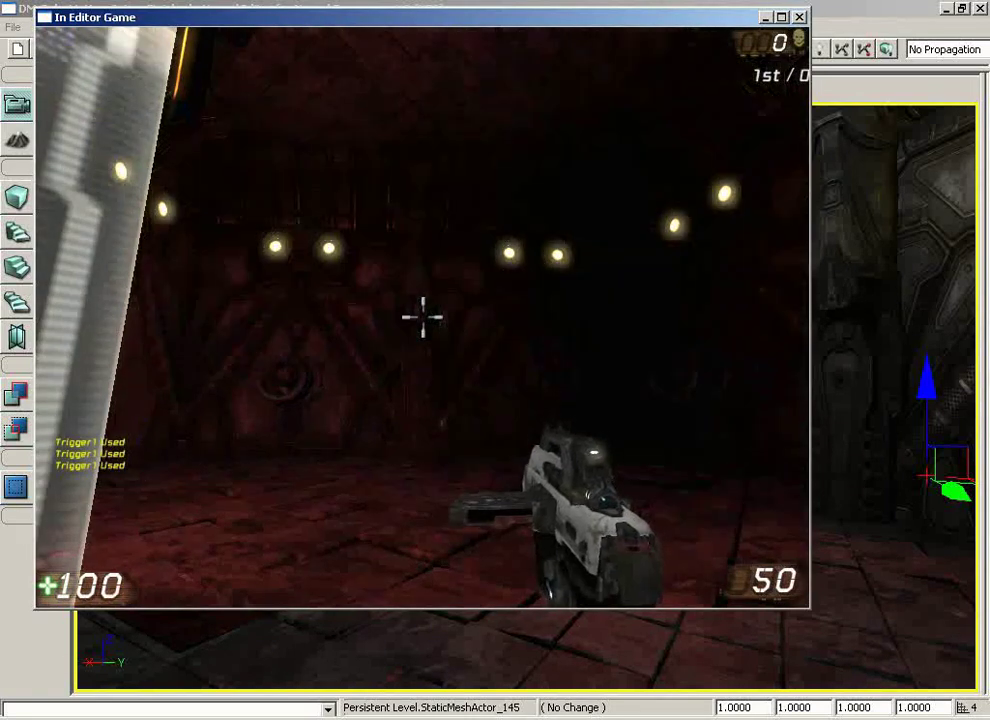
Step: Test the automatic door by repeatedly approaching it and backing away, examining its movement and the doorway lights
key("w")
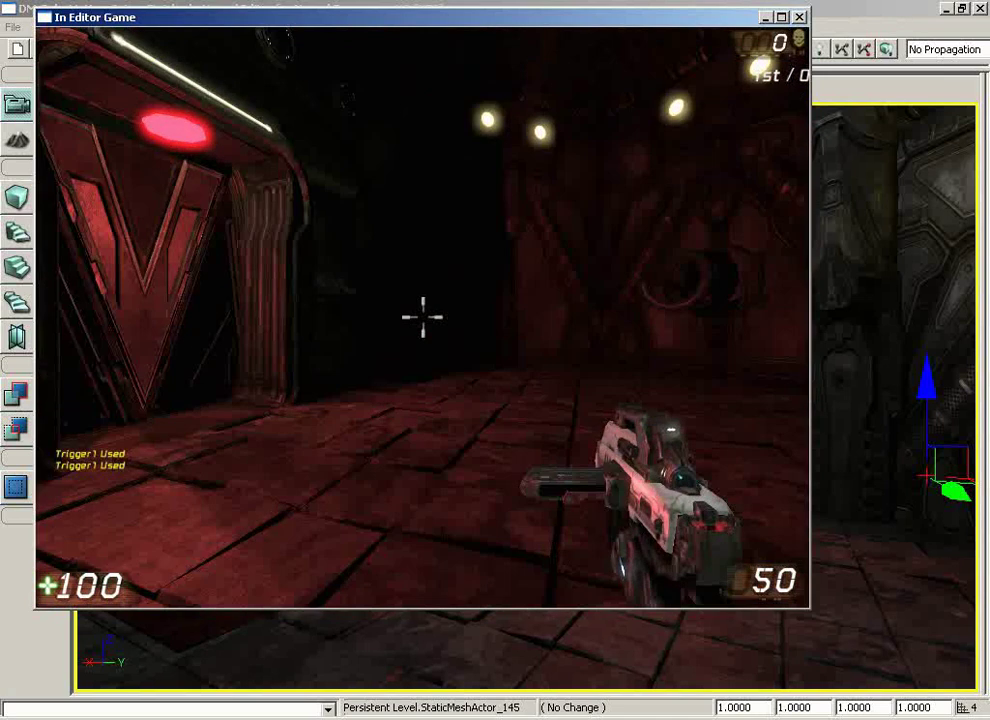
key("s")
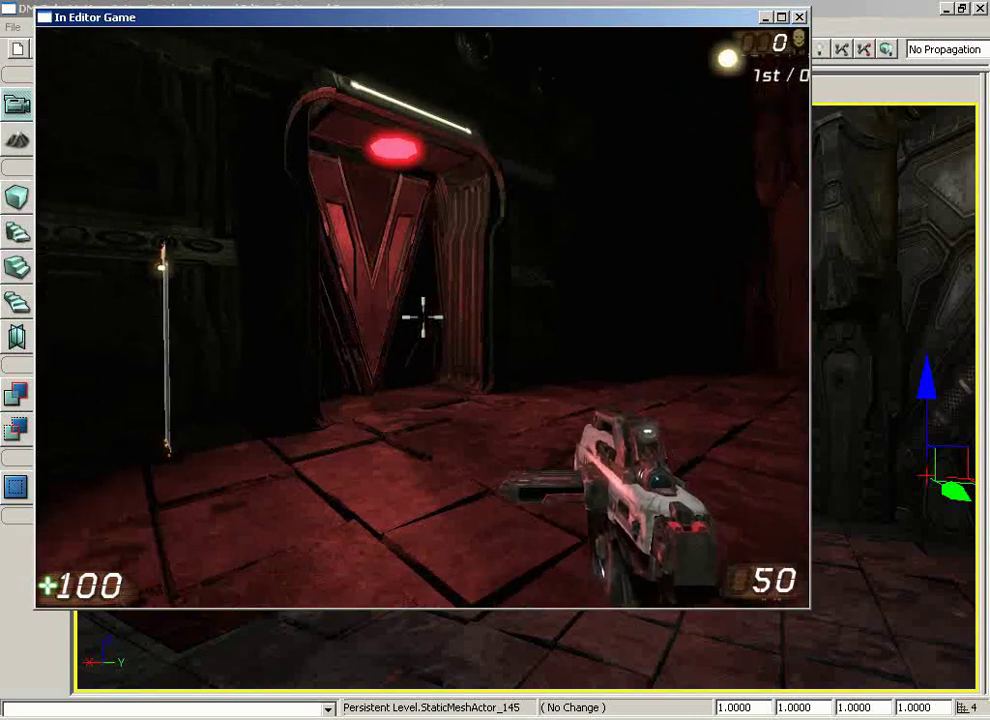
key("w")
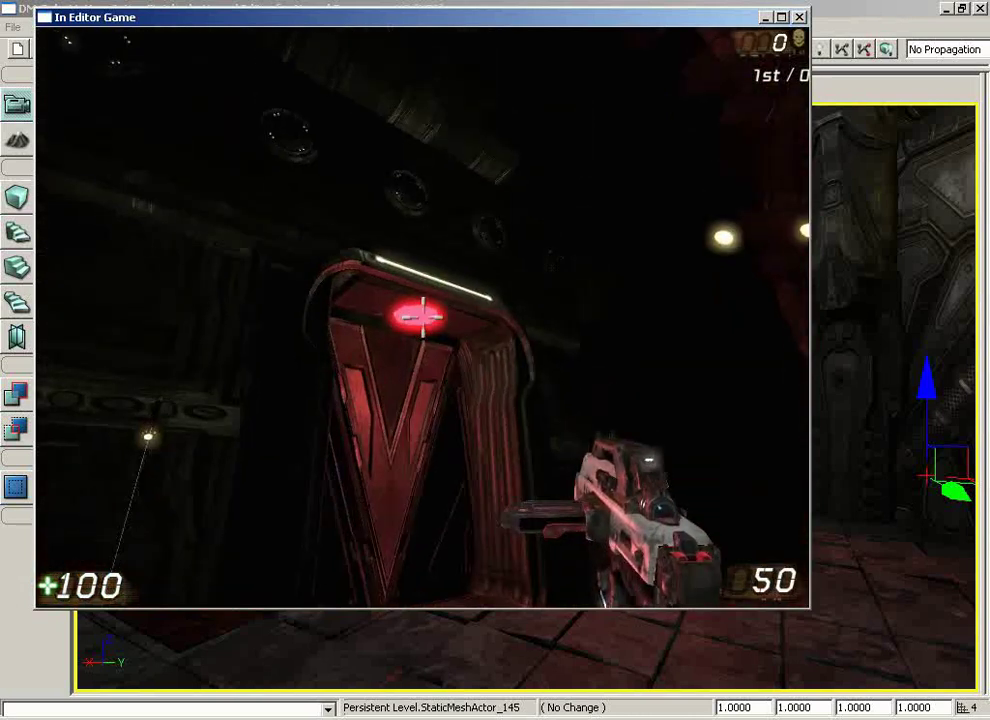
key("w")
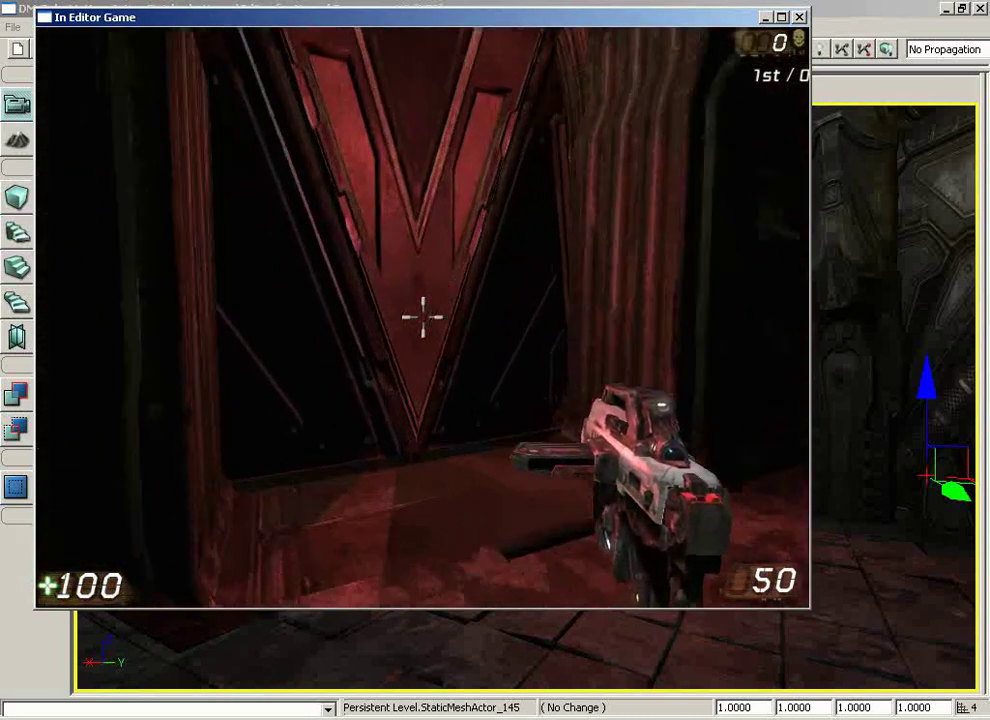
key("w")
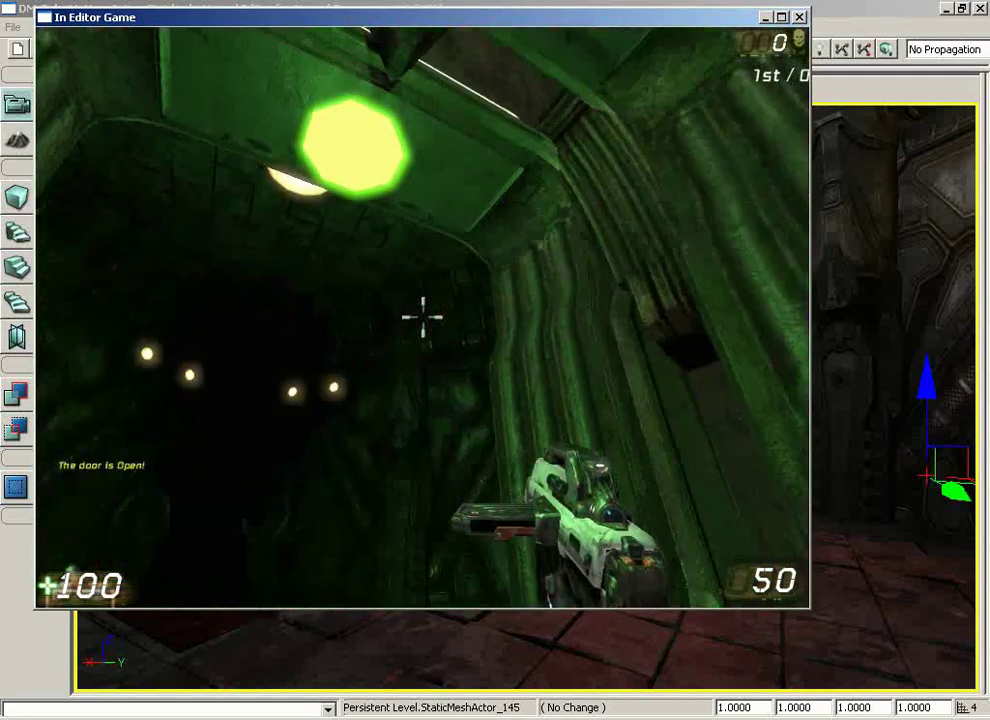
key("s")
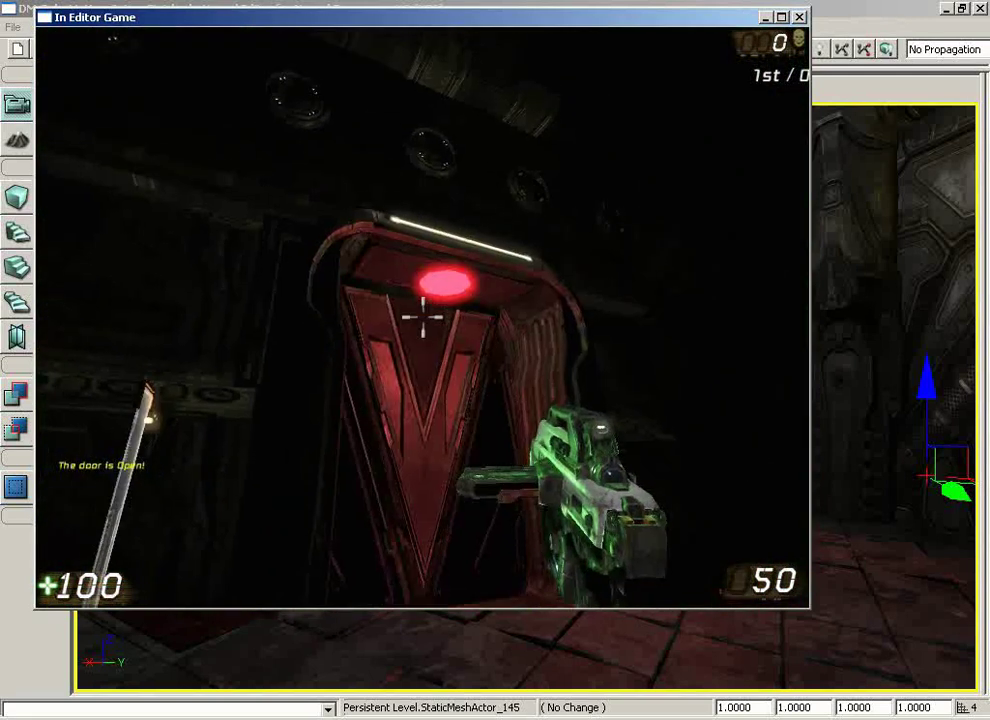
key("w")
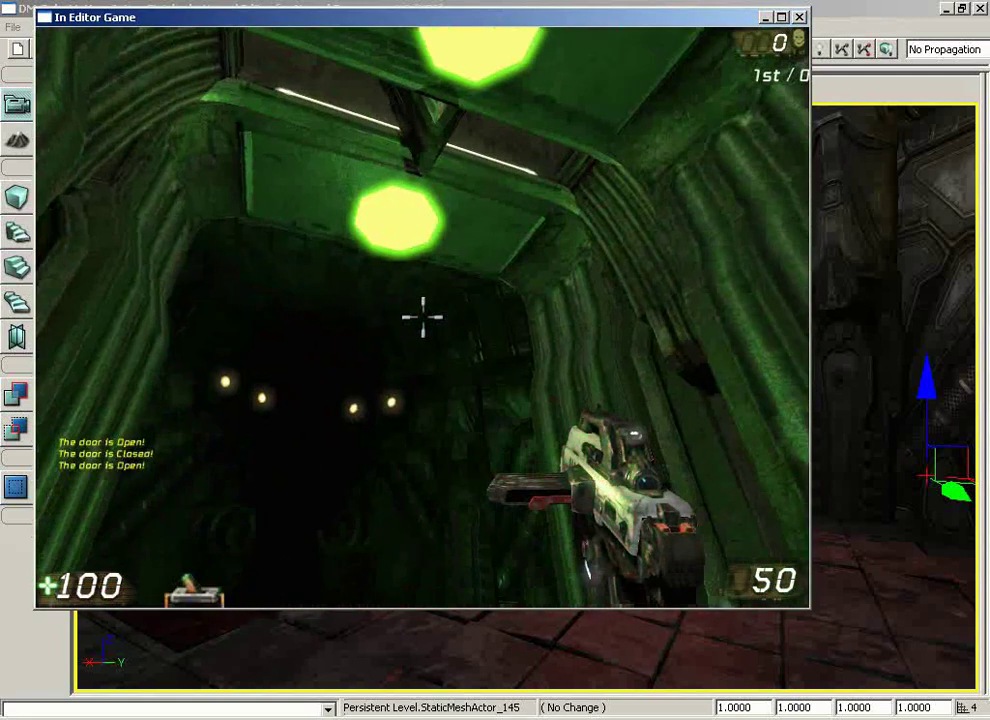
key("s")
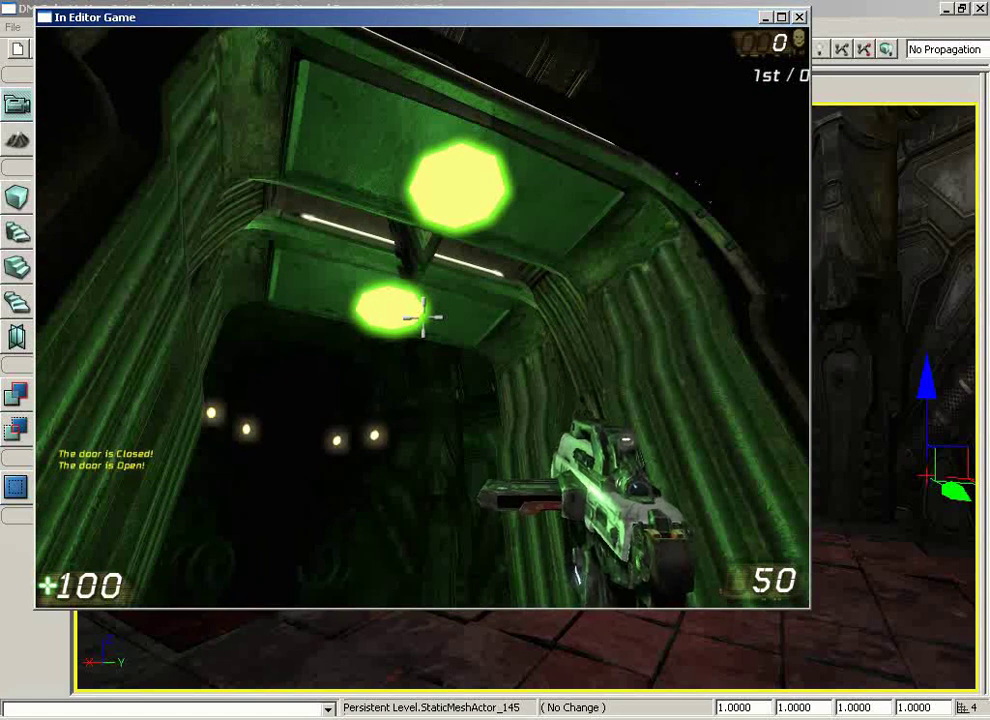
key("s")
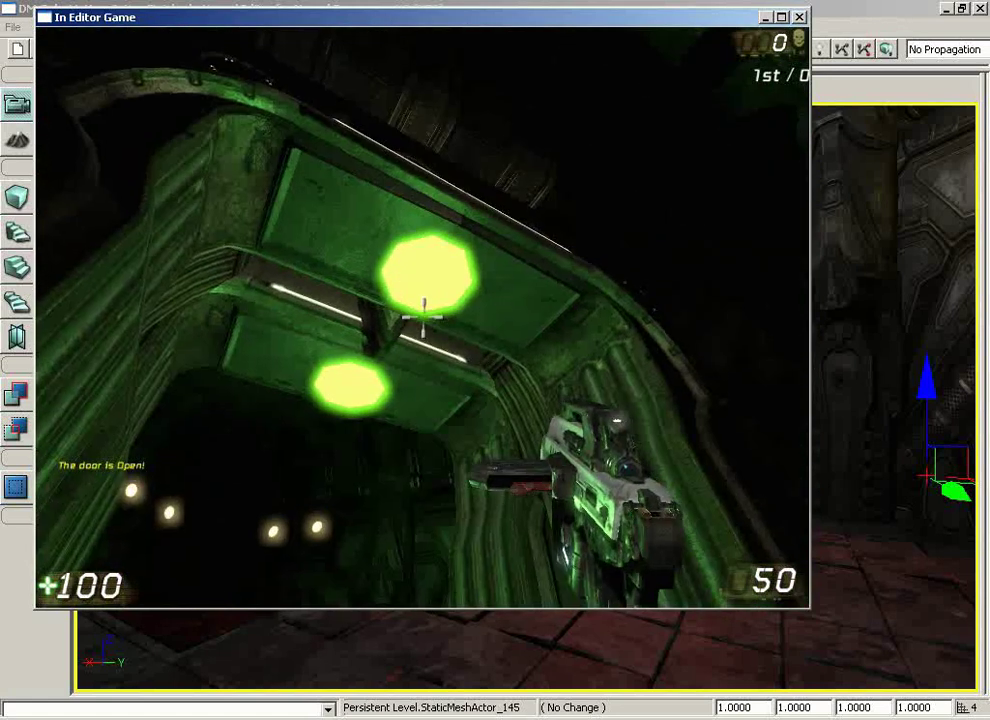
key("w")
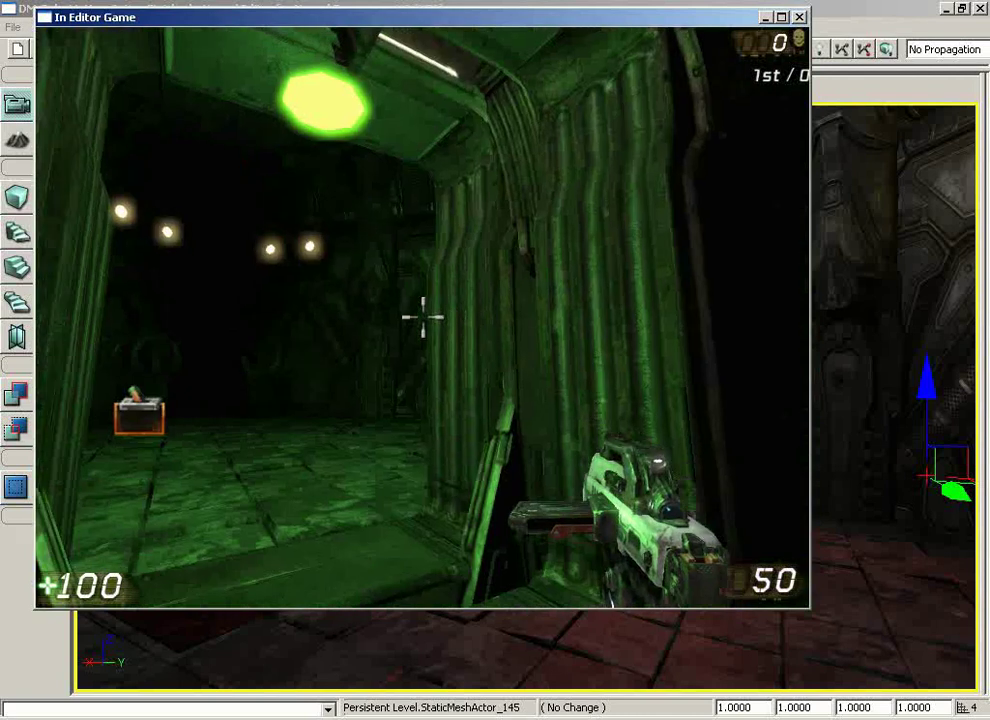
key("s")
key("s")
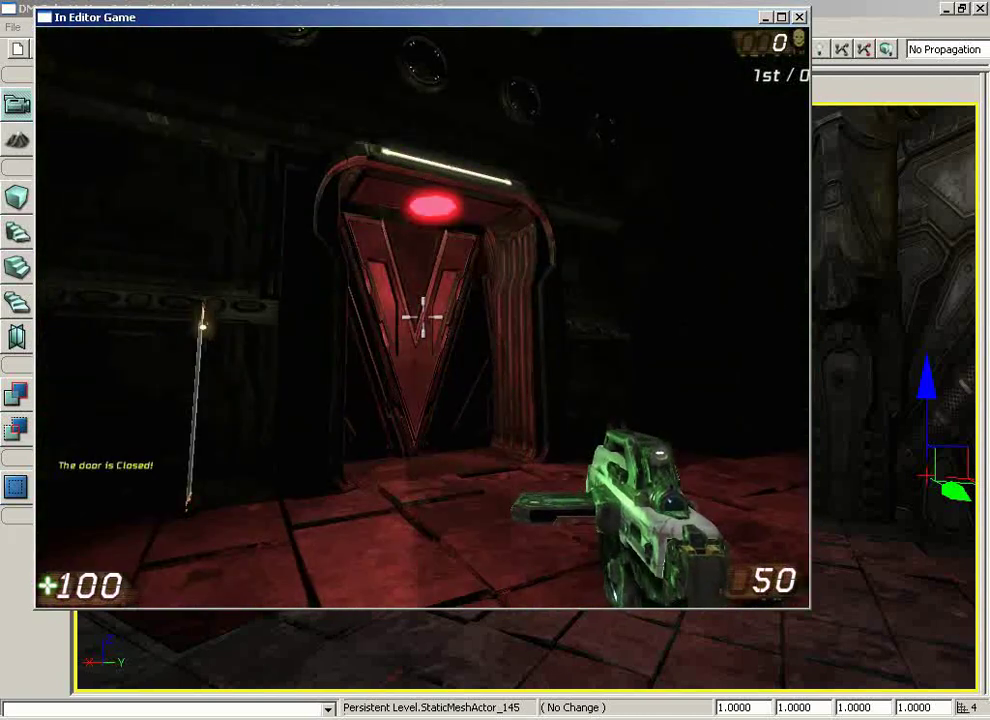
Step: Walk through the automatic door and approach the floating lever symbol in the room beyond
key("w")
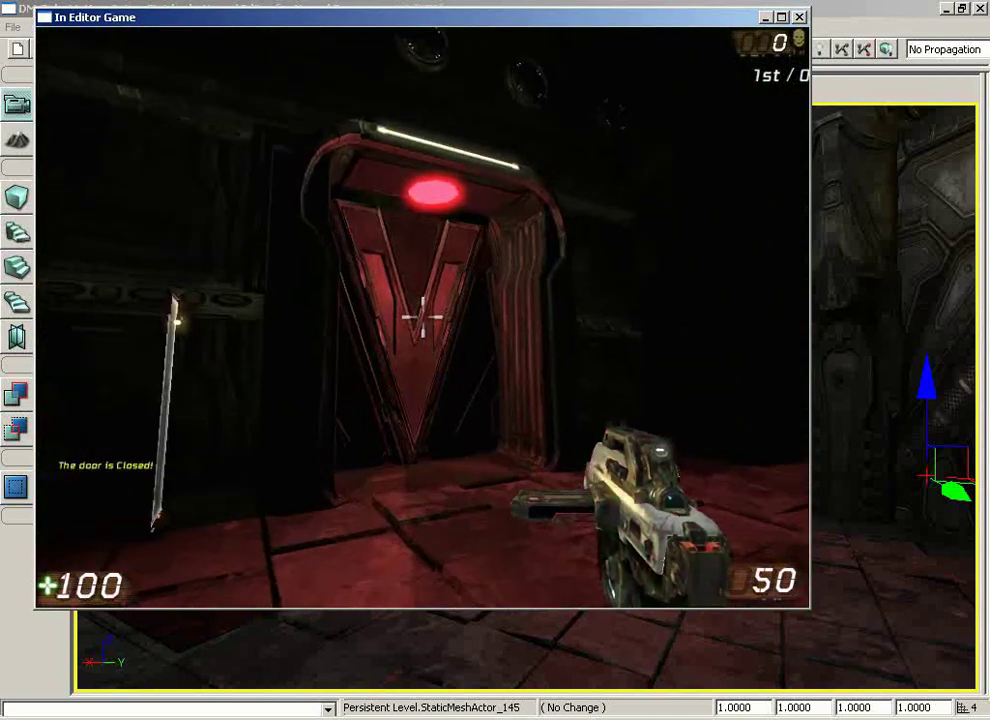
key("w")
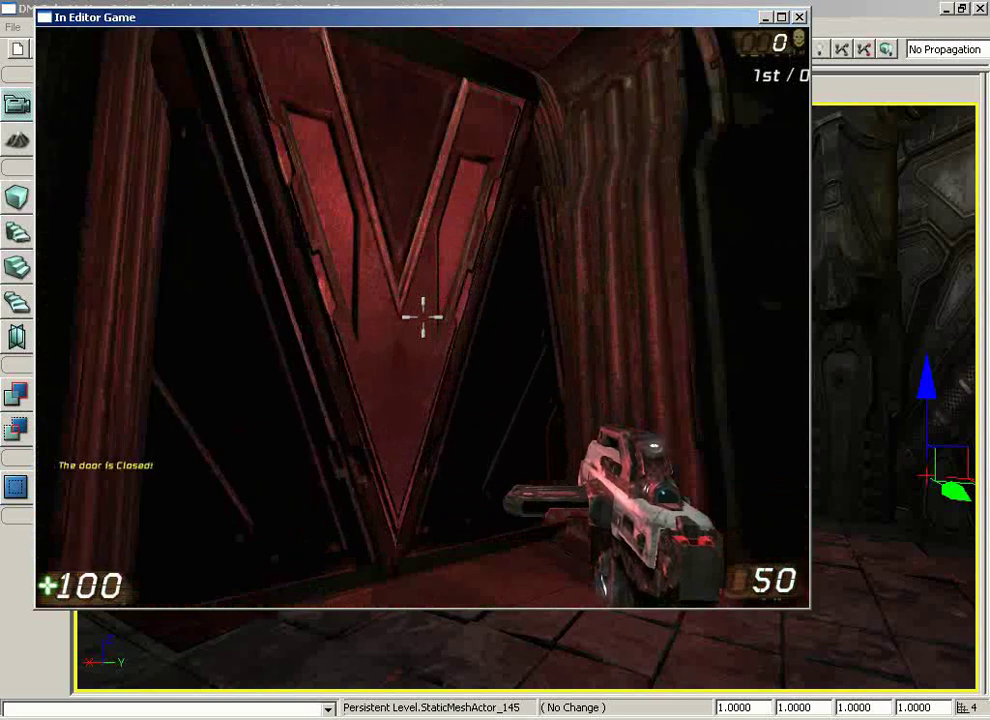
key("w")
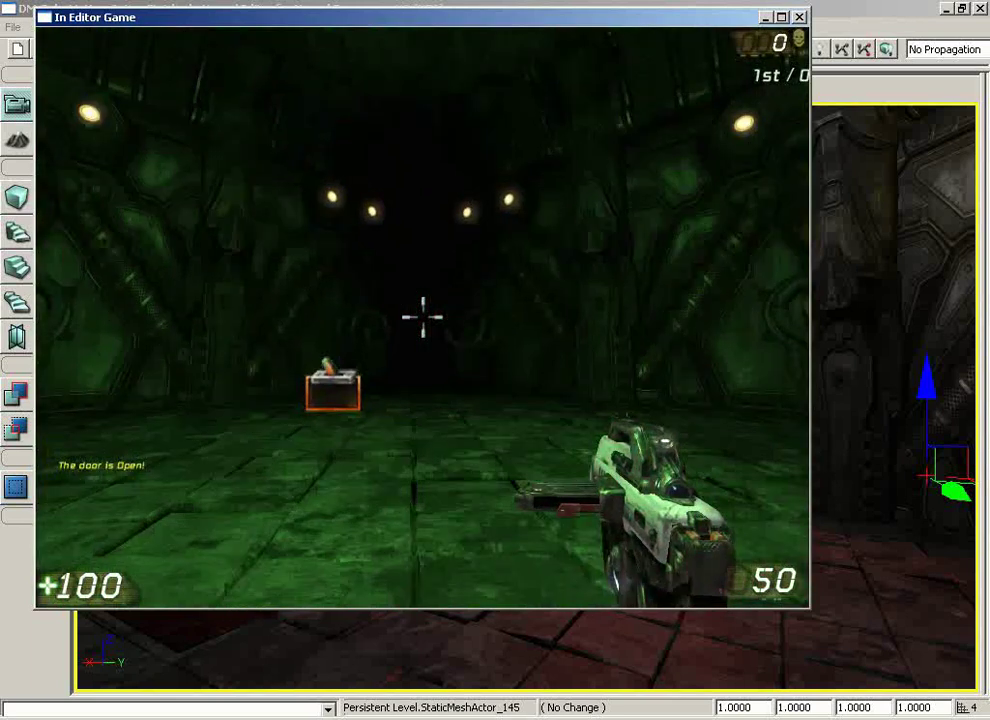
key("w")
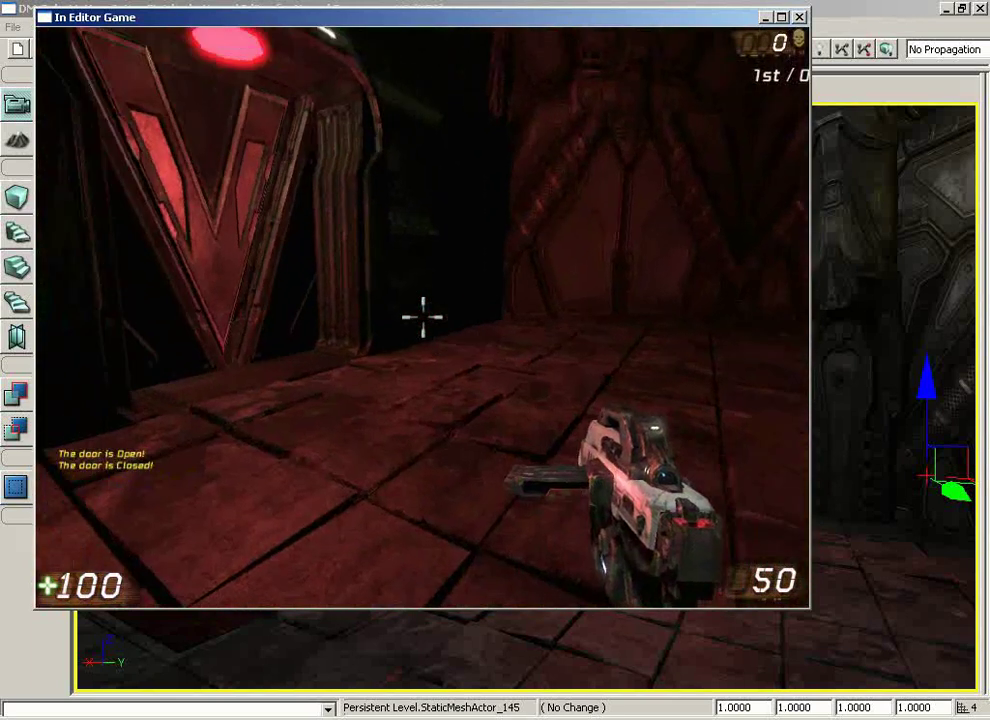
key("w")
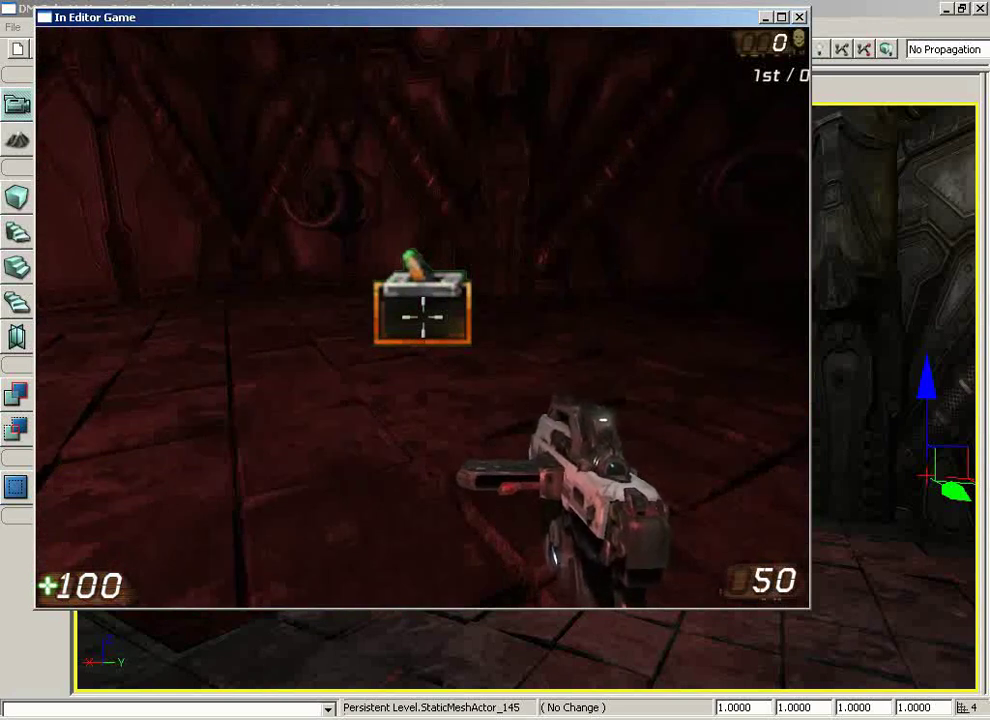
Step: Return to the glowing panel beside the red-lit door and use its trigger to switch the room lighting on
key("w")
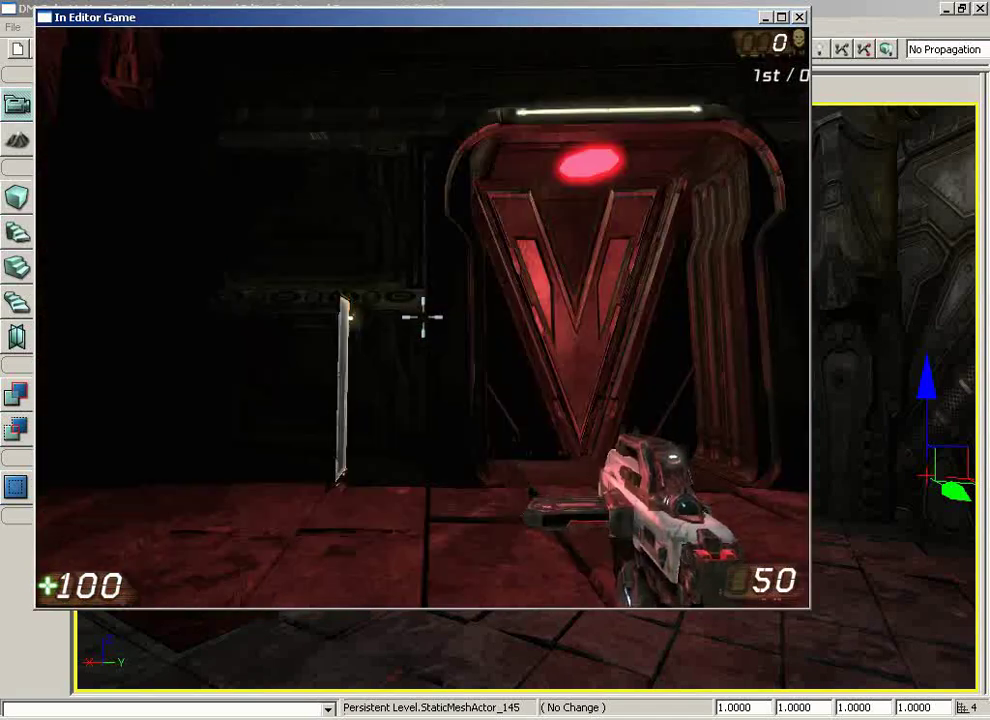
key("Right")
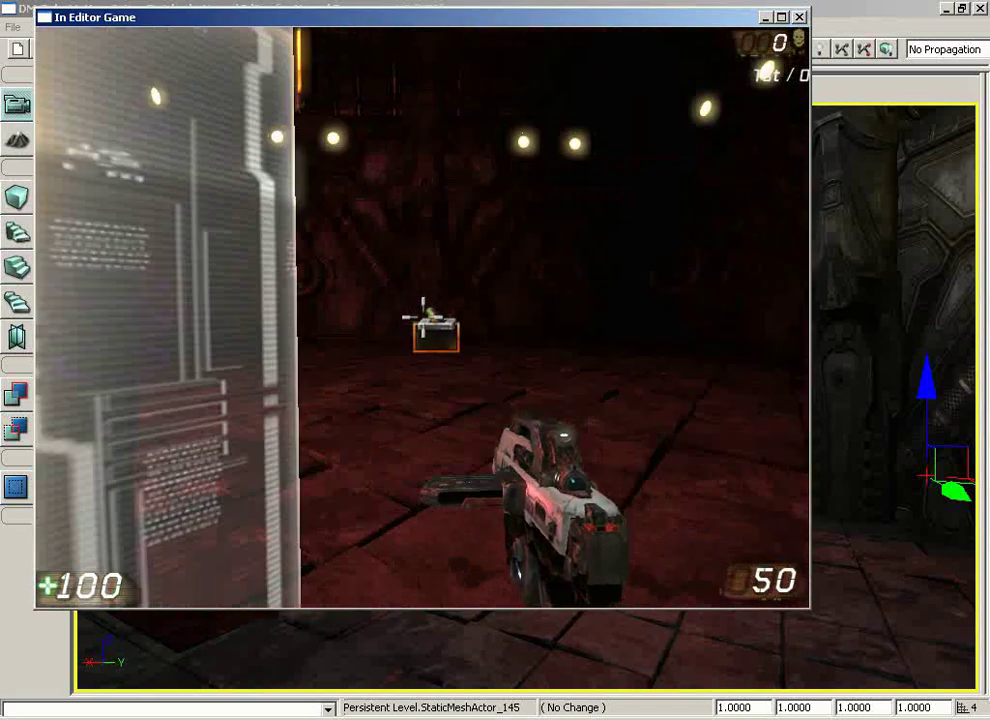
key("w")
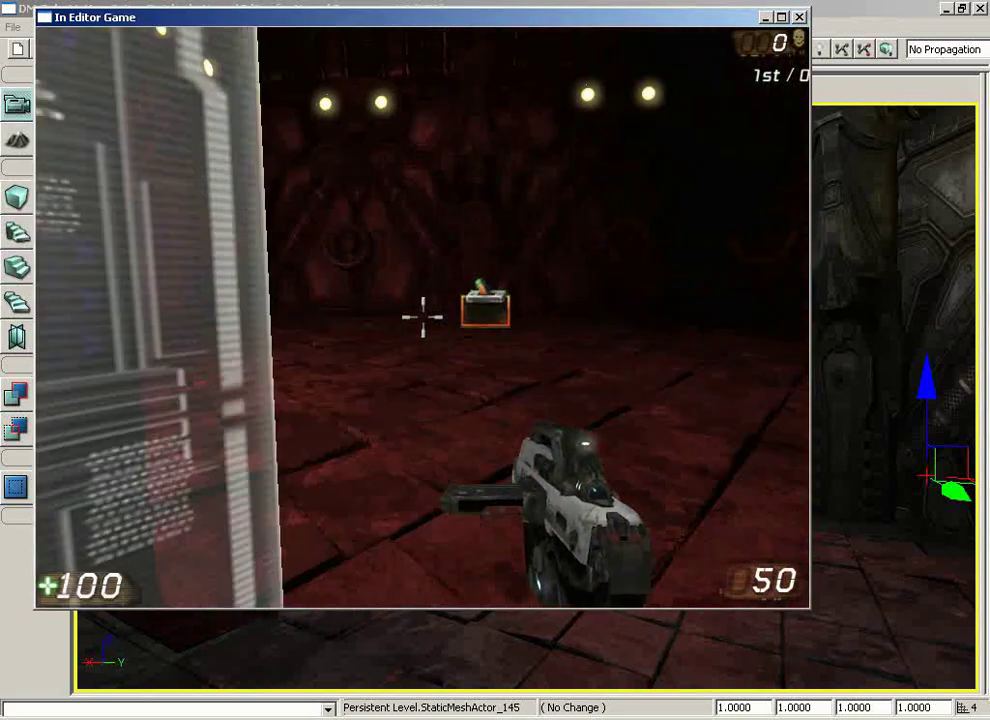
key("e")
key("e")
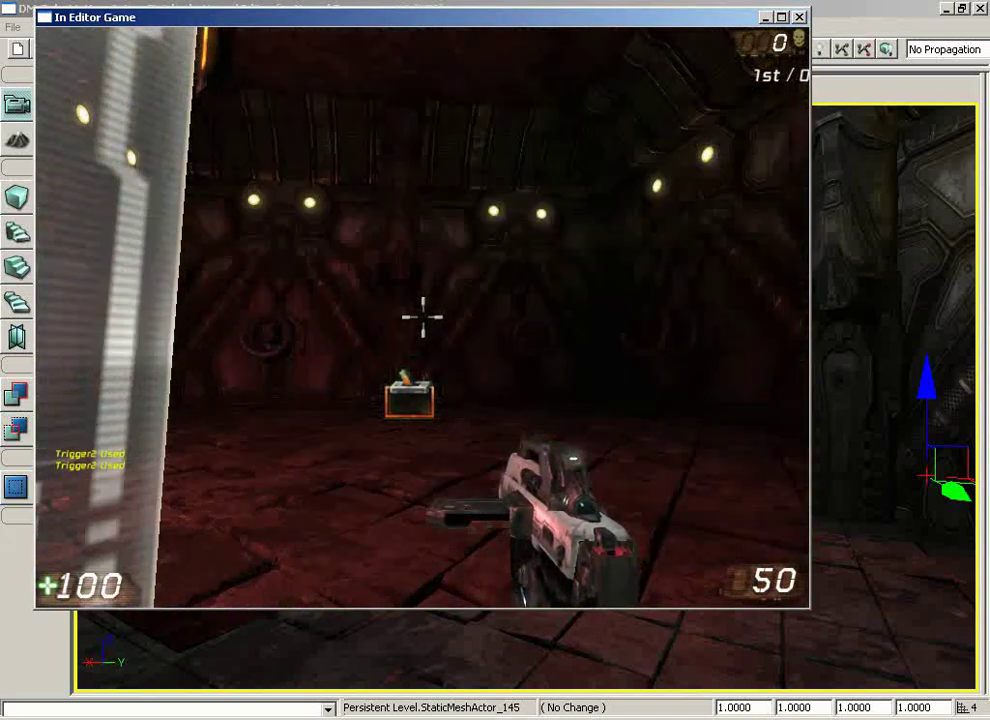
key("e")
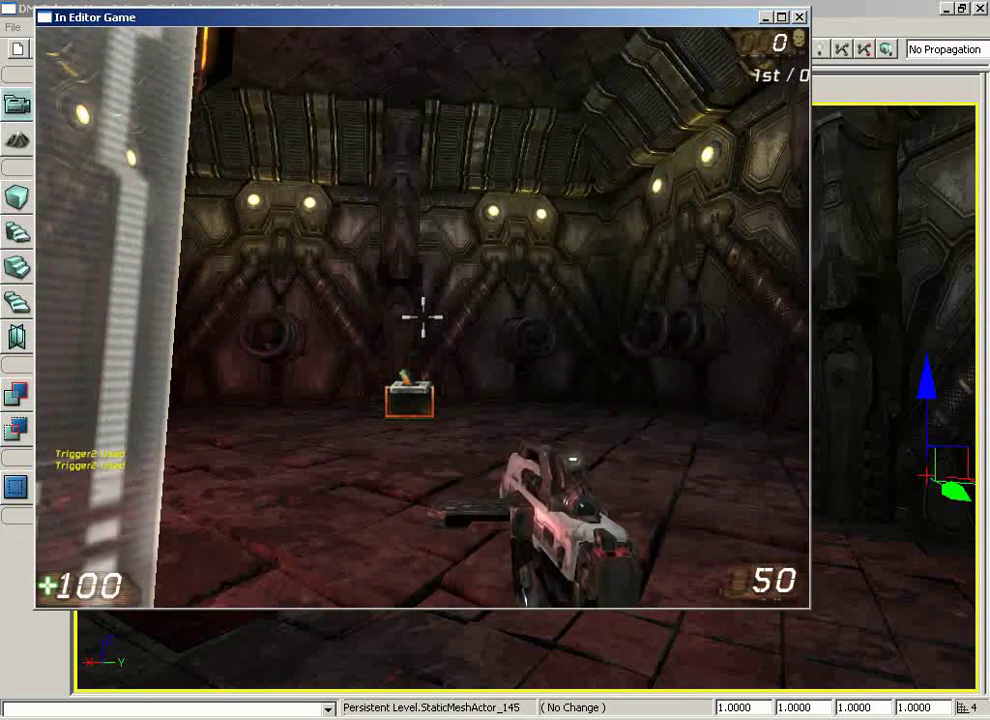
Step: Walk across the lit room to the floating lever symbol and use its trigger
key("Right")
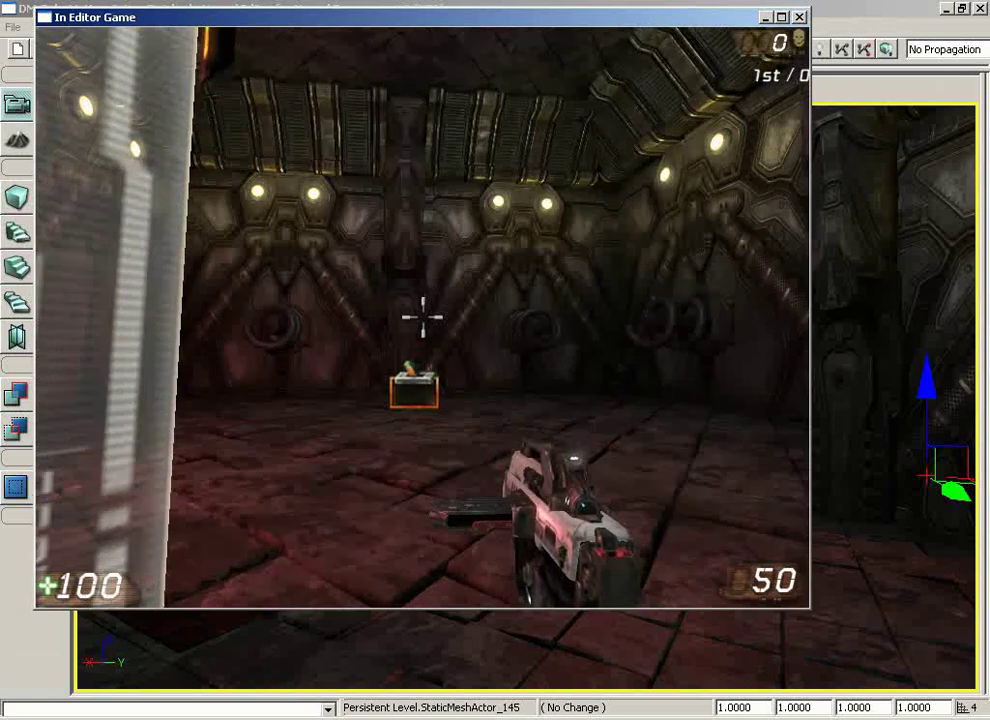
key("w")
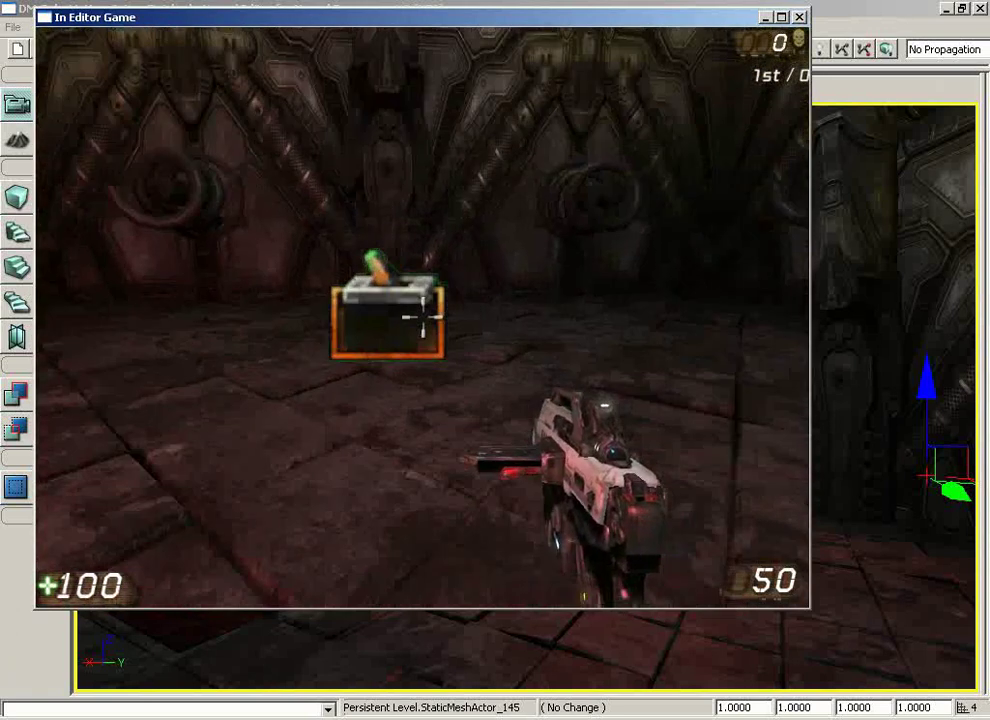
key("w")
key("e")
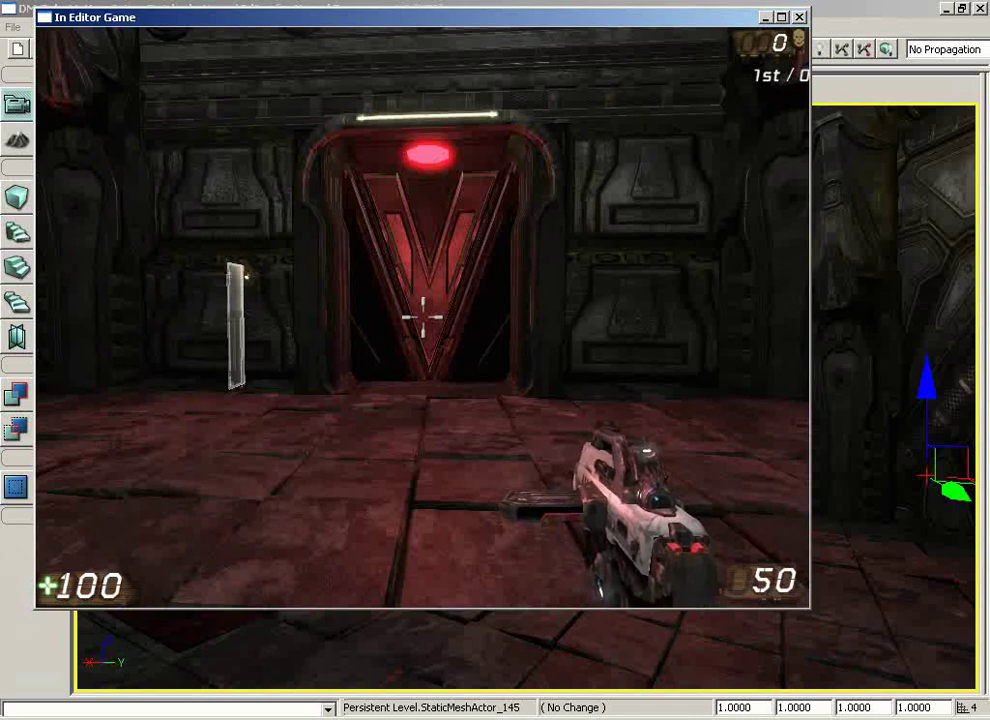
Step: Approach the automatic door and walk through it to test the cinematic sequence
key("w")
key("w")
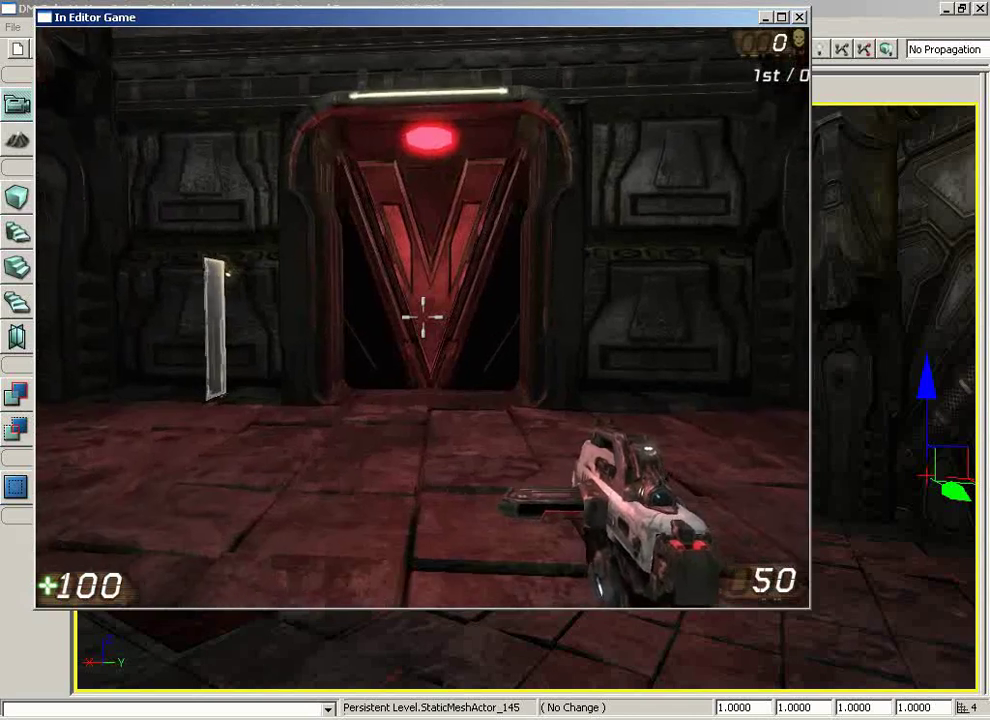
key("w")
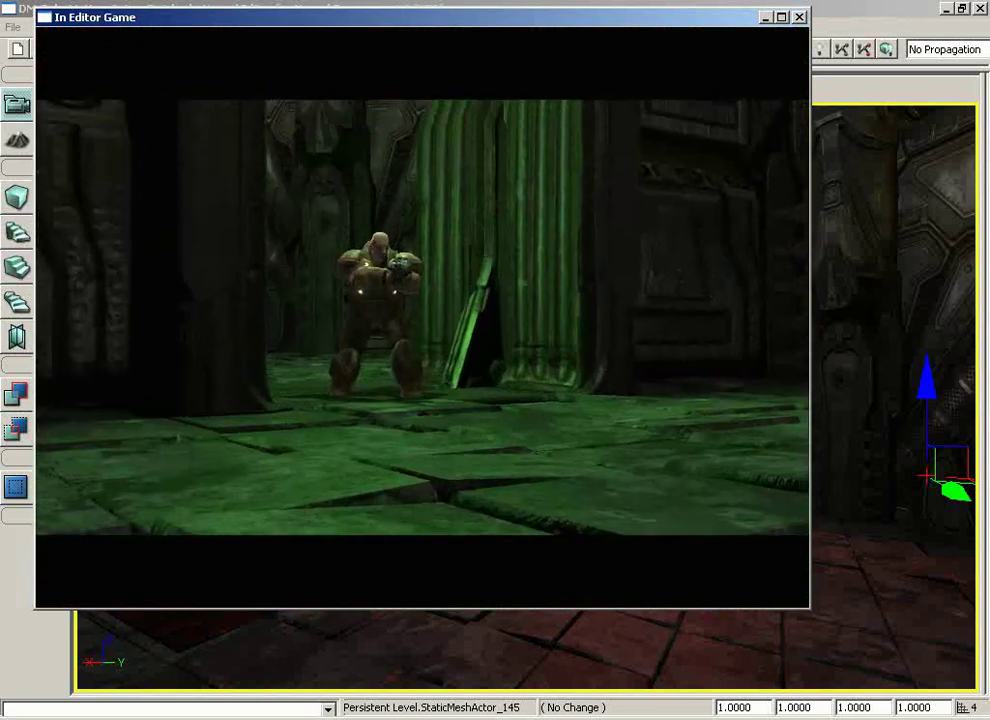
key("w")
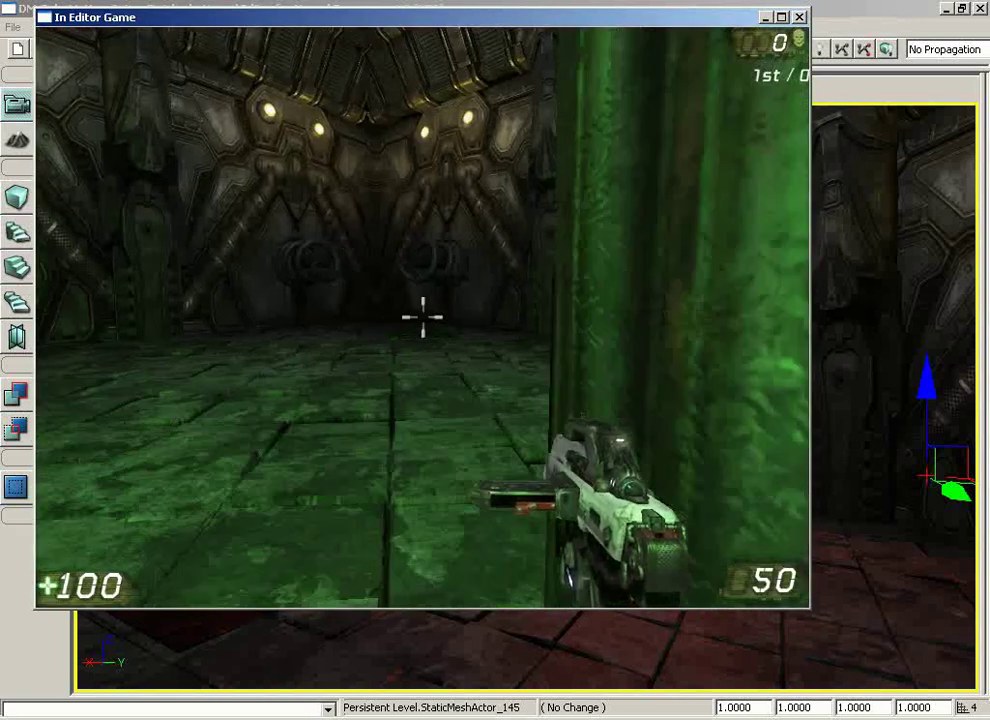
Step: Pass through the automatic door again to test its opening and closing, and end the play test
key("Left")
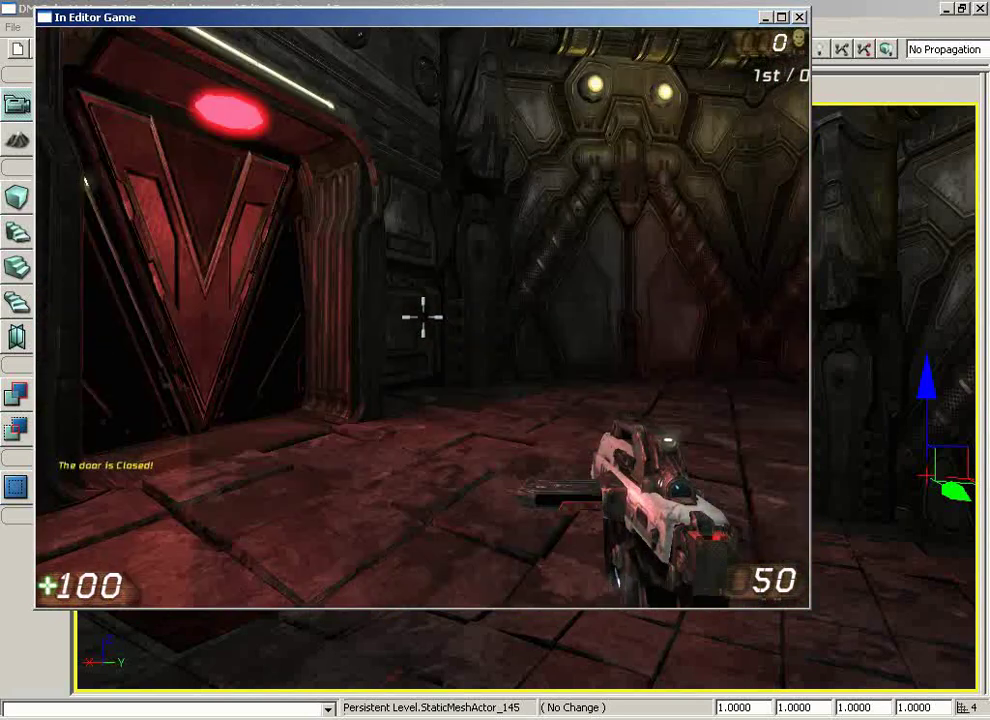
key("w")
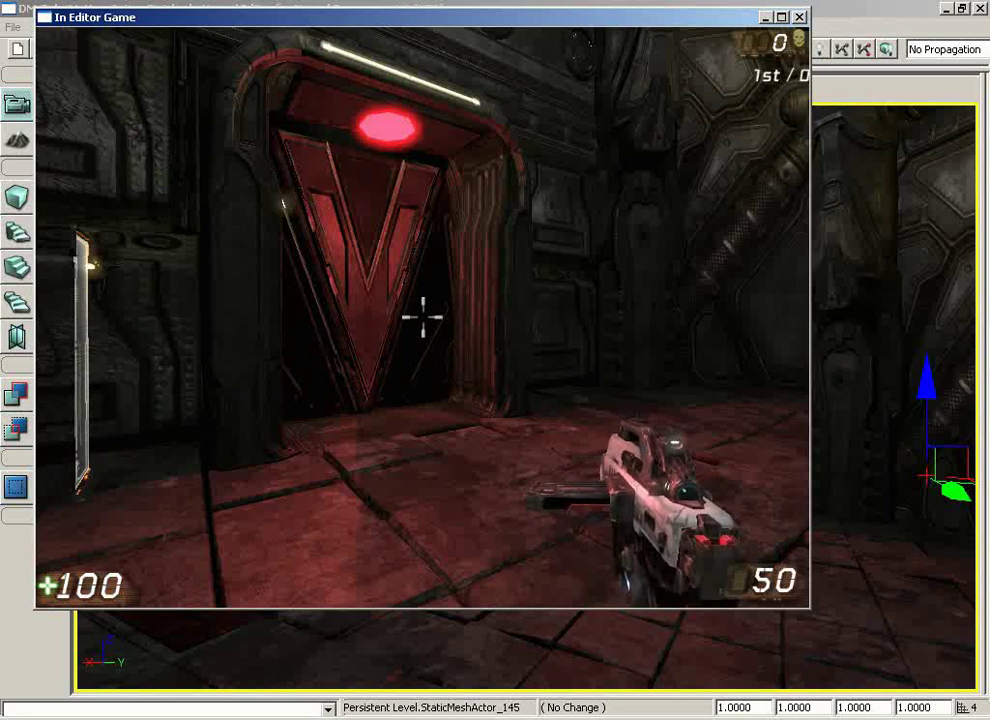
key("w")
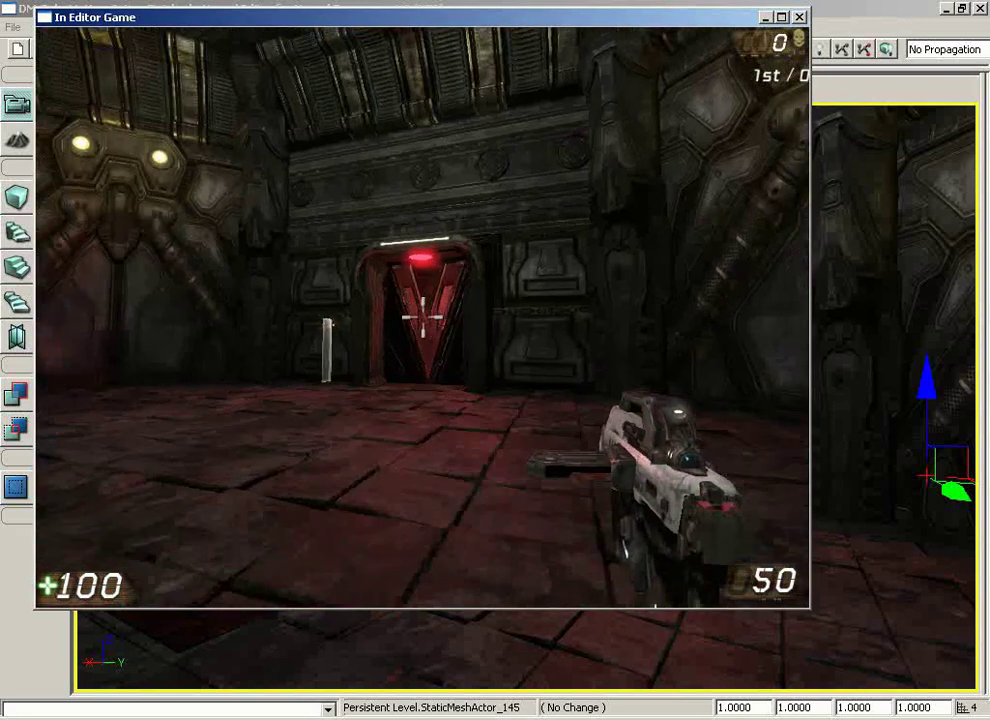
key("w")
key("w")
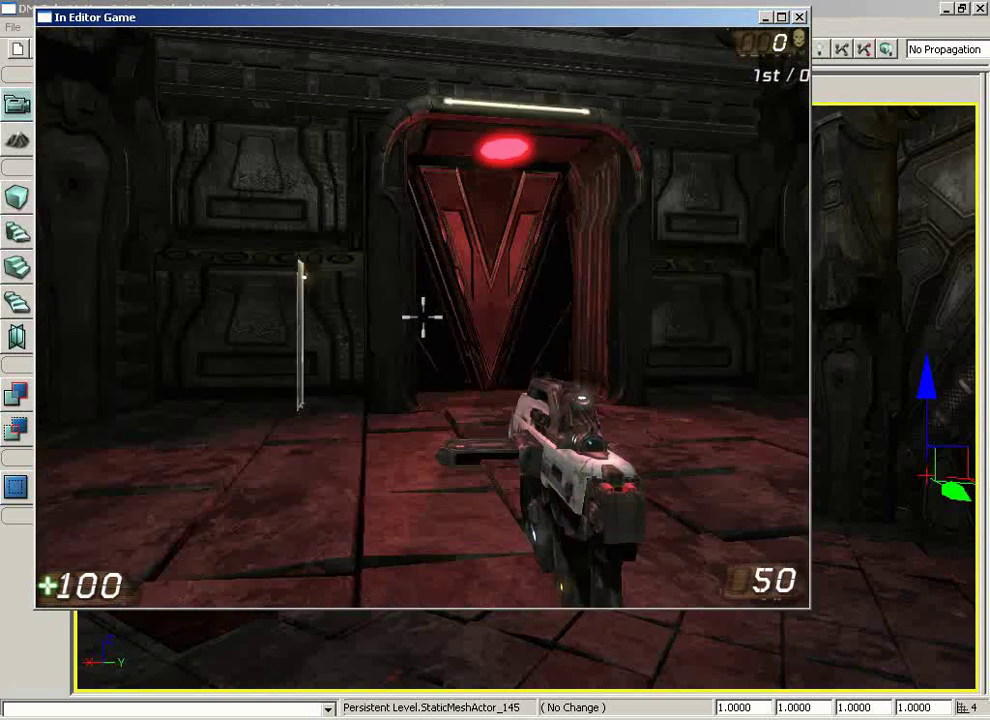
key("w")
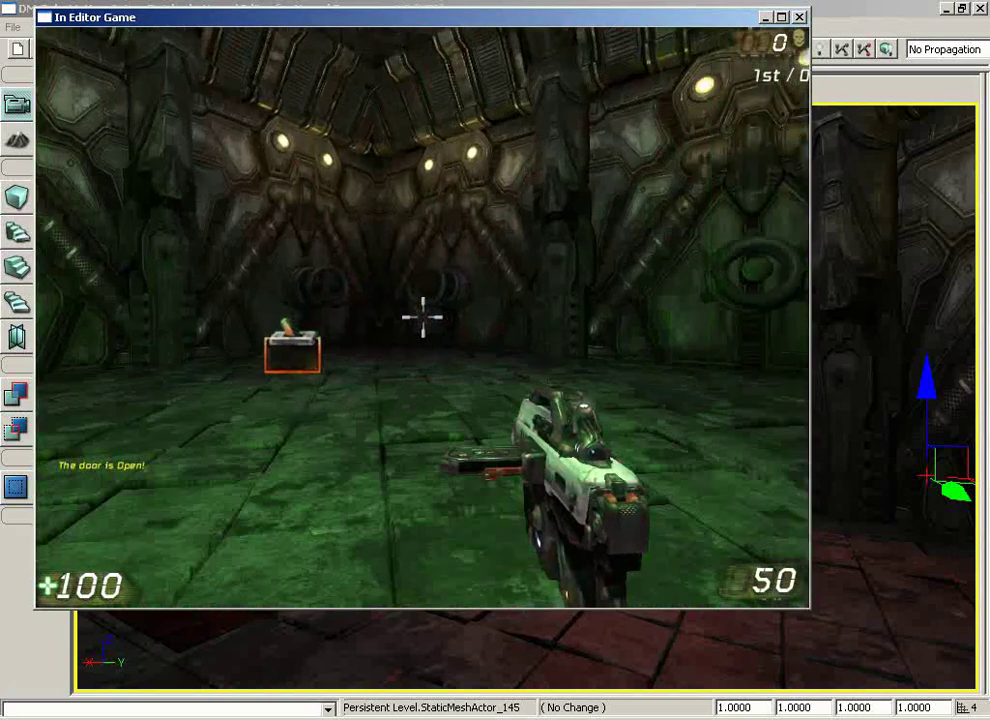
key("w")
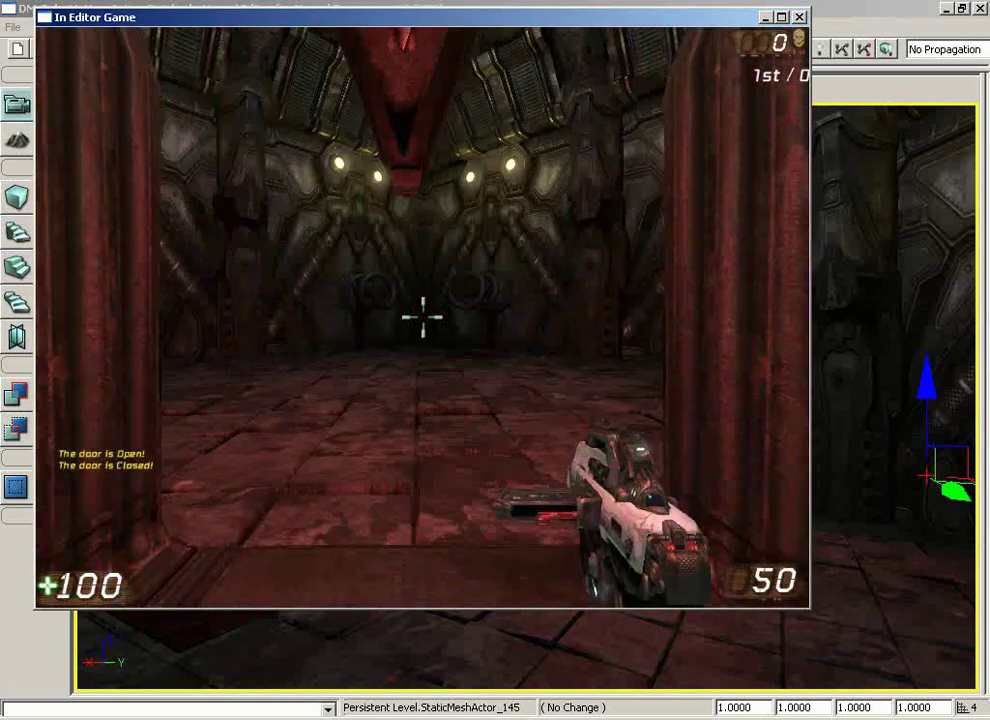
key("w")
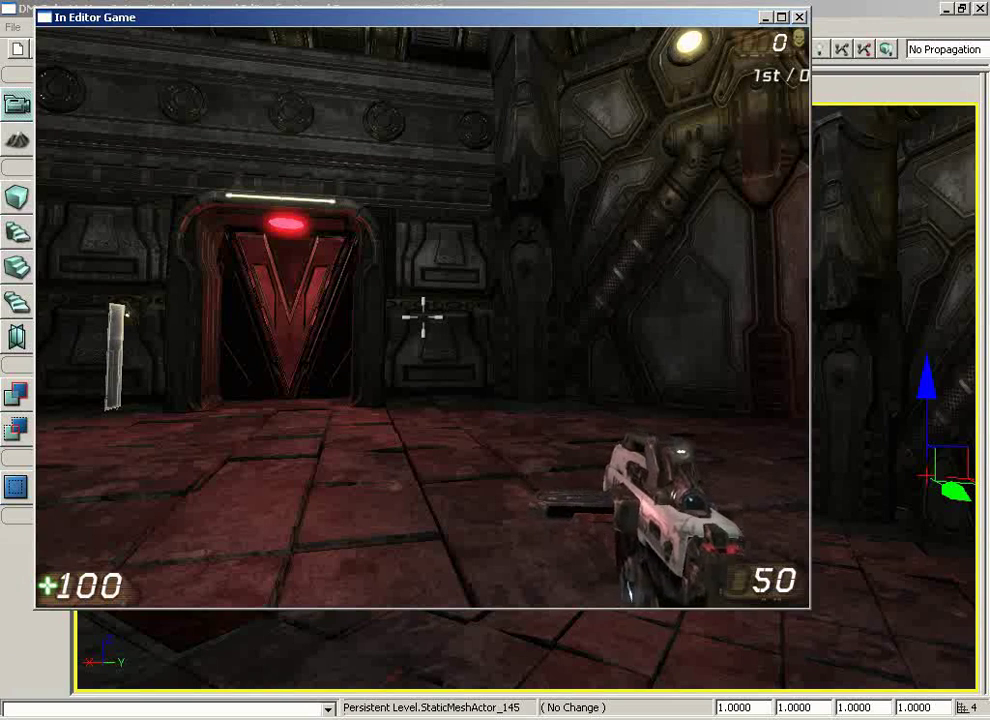
key("Escape")
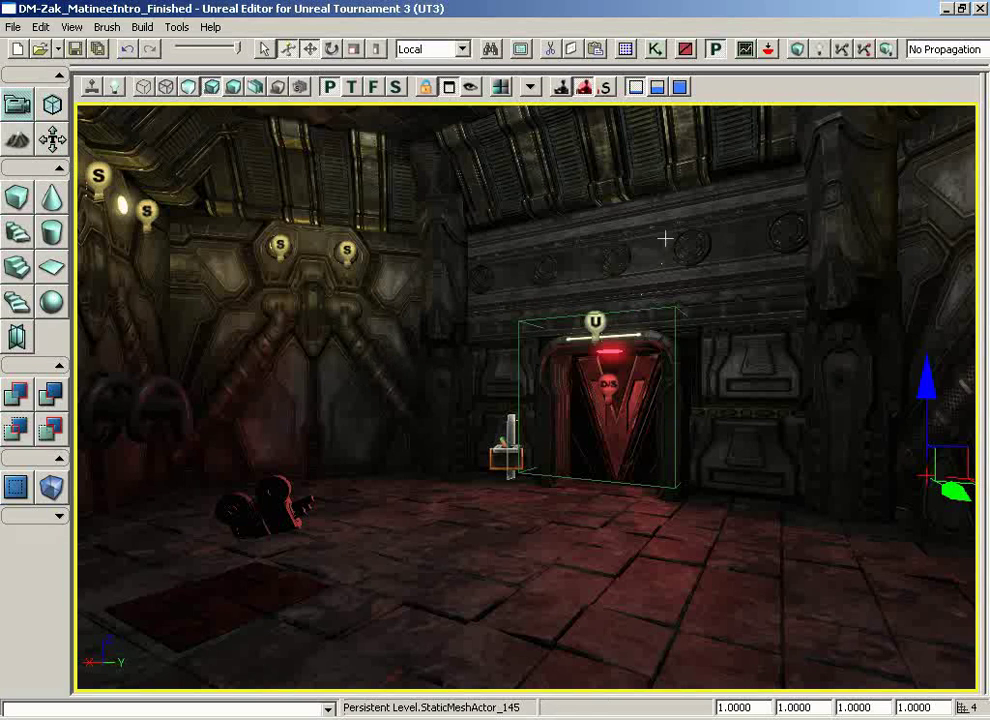
Step: Open the level's Kismet, go into DoorSequence and examine the trigger volume's connections to the Matinee object
left_click(655, 50)
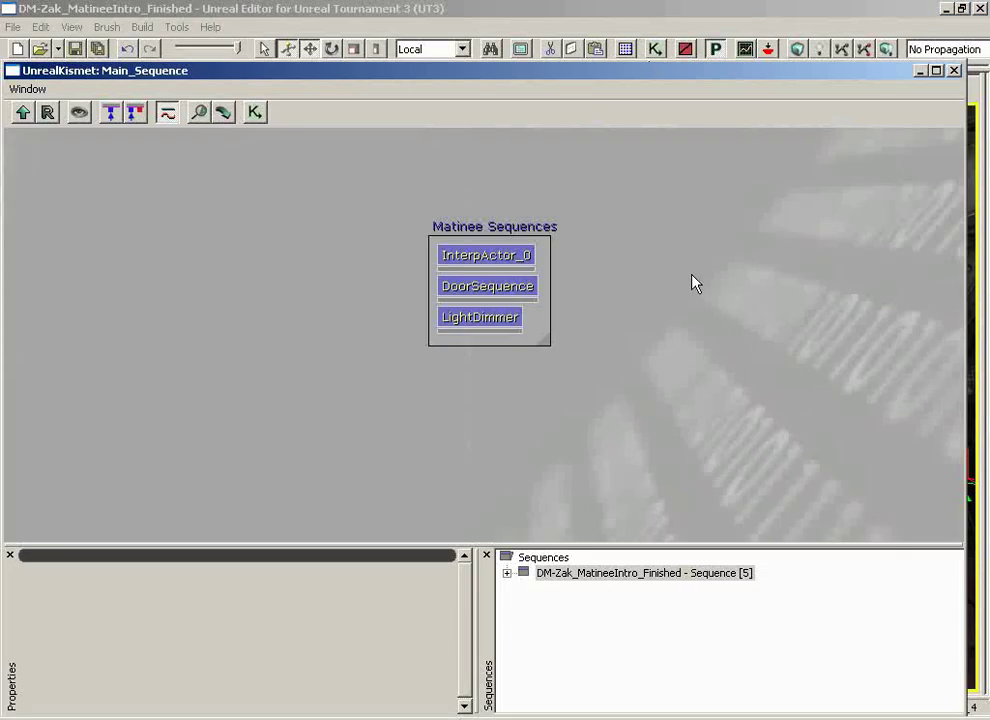
double_click(487, 290)
left_click_drag(457, 365, 60, 360)
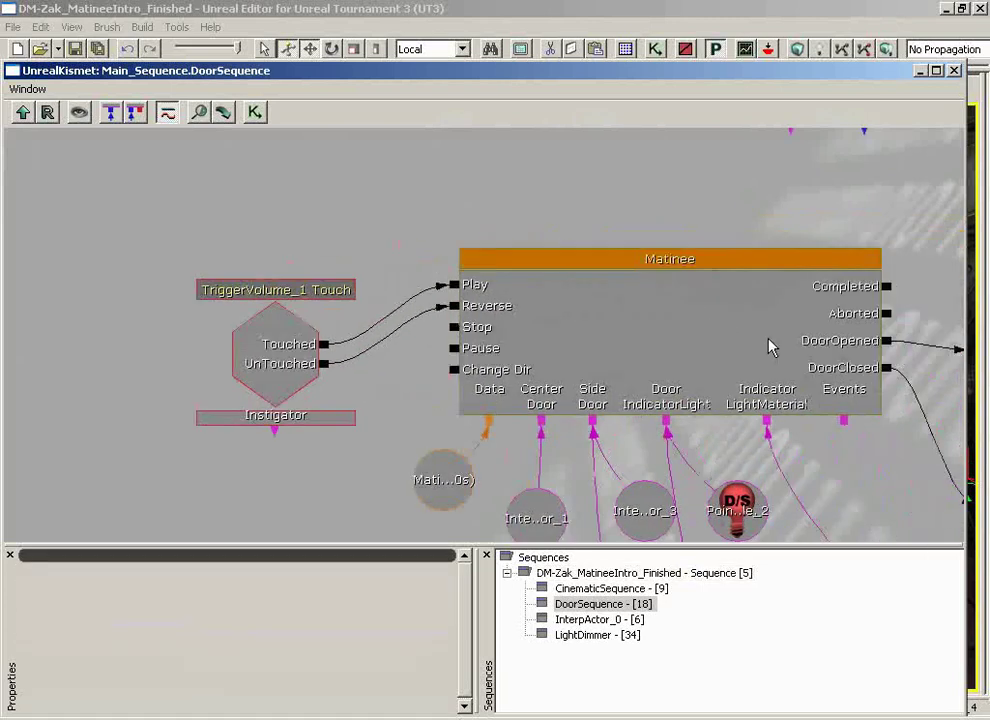
left_click_drag(768, 338, 674, 335)
left_click_drag(734, 475, 704, 450)
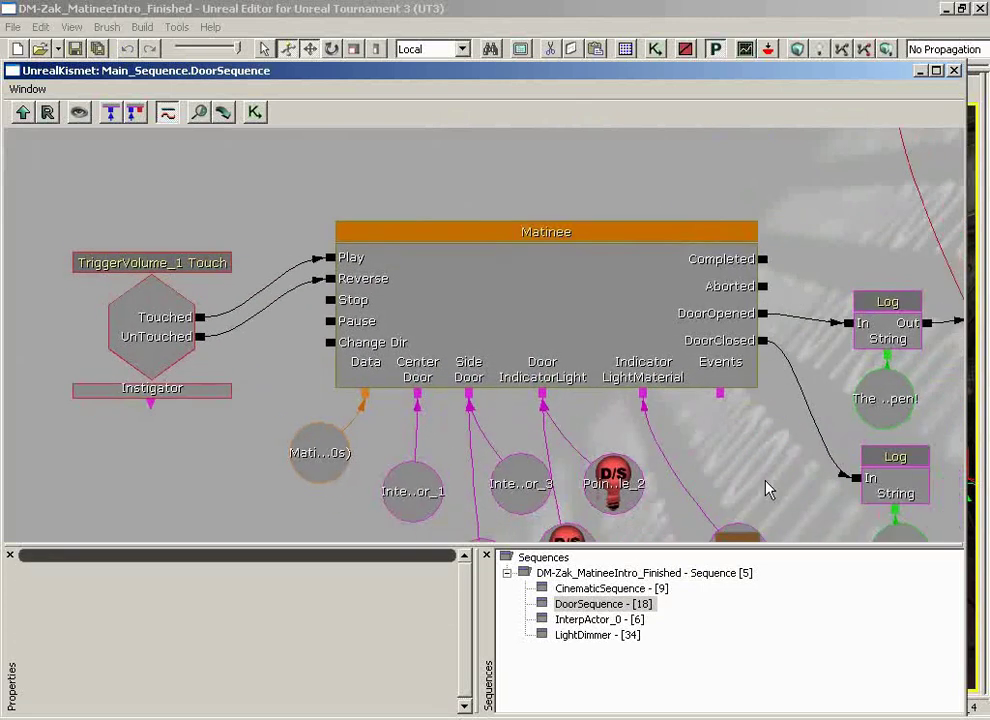
left_click_drag(769, 489, 723, 442)
scroll(792, 505, "down", 2)
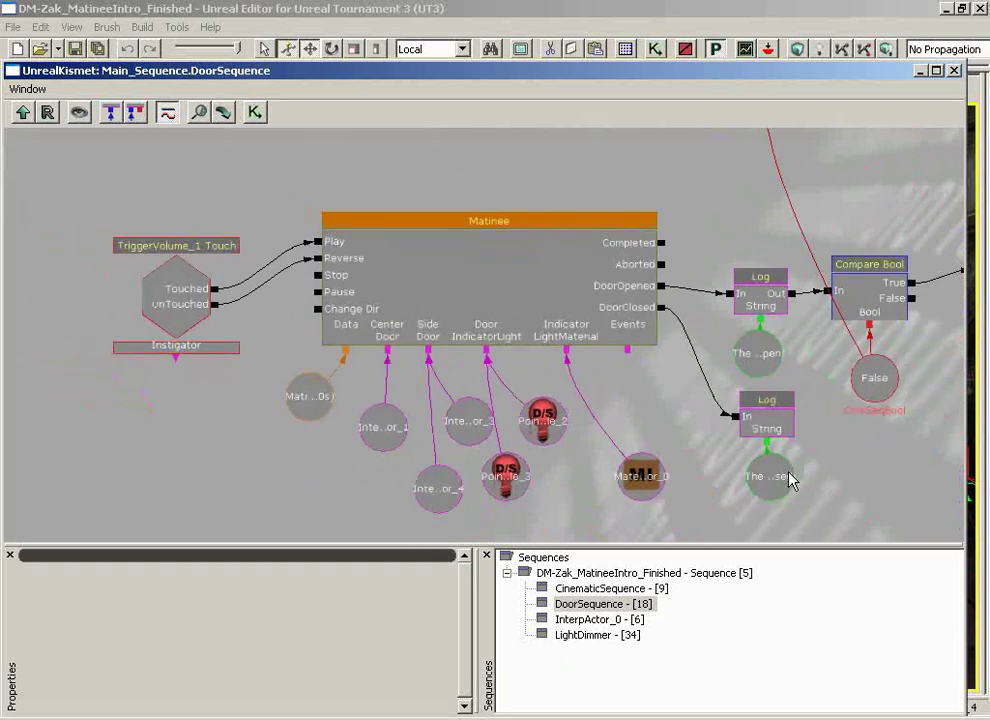
Step: Examine the door's Matinee object, its data object, and the Log, Compare Bool and Activate Remote Event chain
left_click(515, 285)
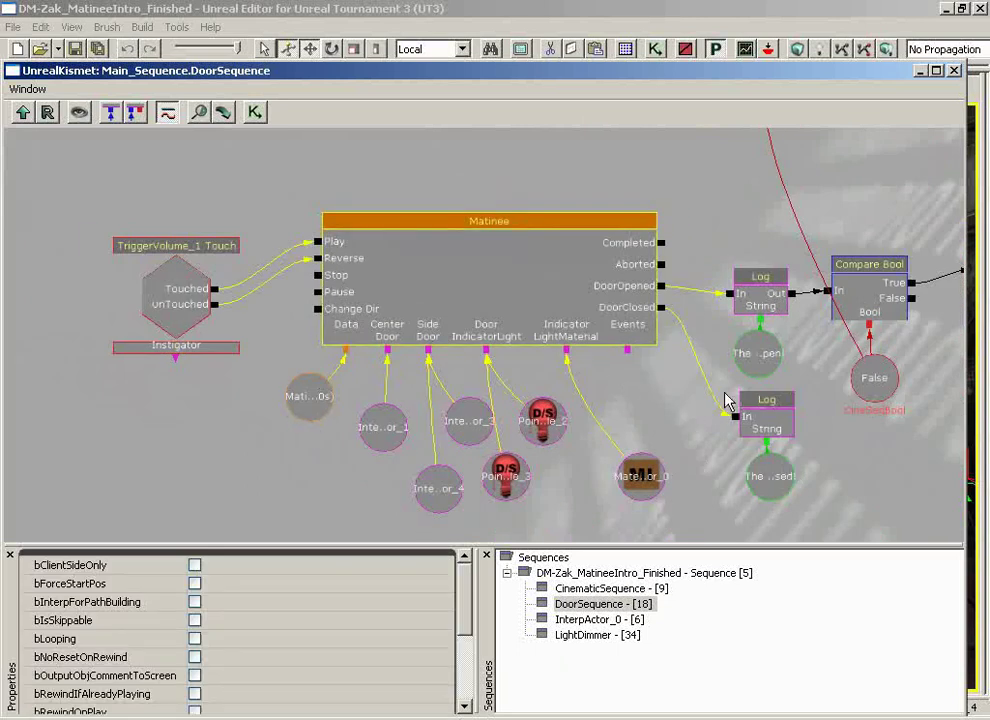
left_click(305, 413)
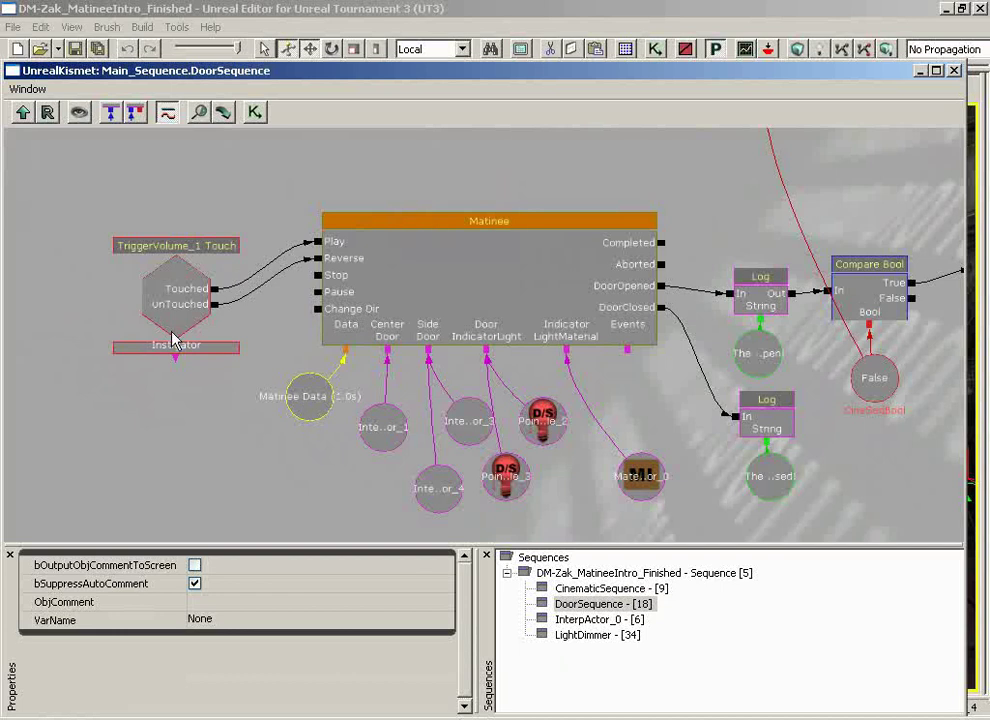
left_click_drag(305, 268, 316, 259)
left_click_drag(681, 215, 826, 200)
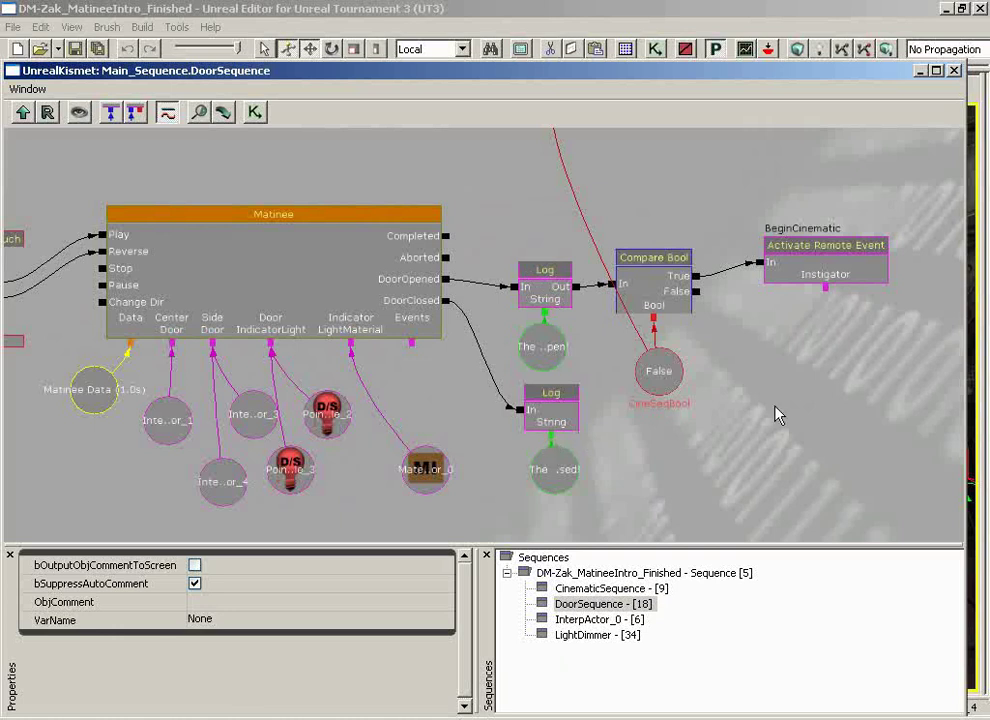
left_click_drag(776, 407, 796, 396)
Step: Add a new Matinee object in an empty area of the DoorSequence
left_click_drag(638, 352, 827, 455)
left_click_drag(148, 230, 801, 436)
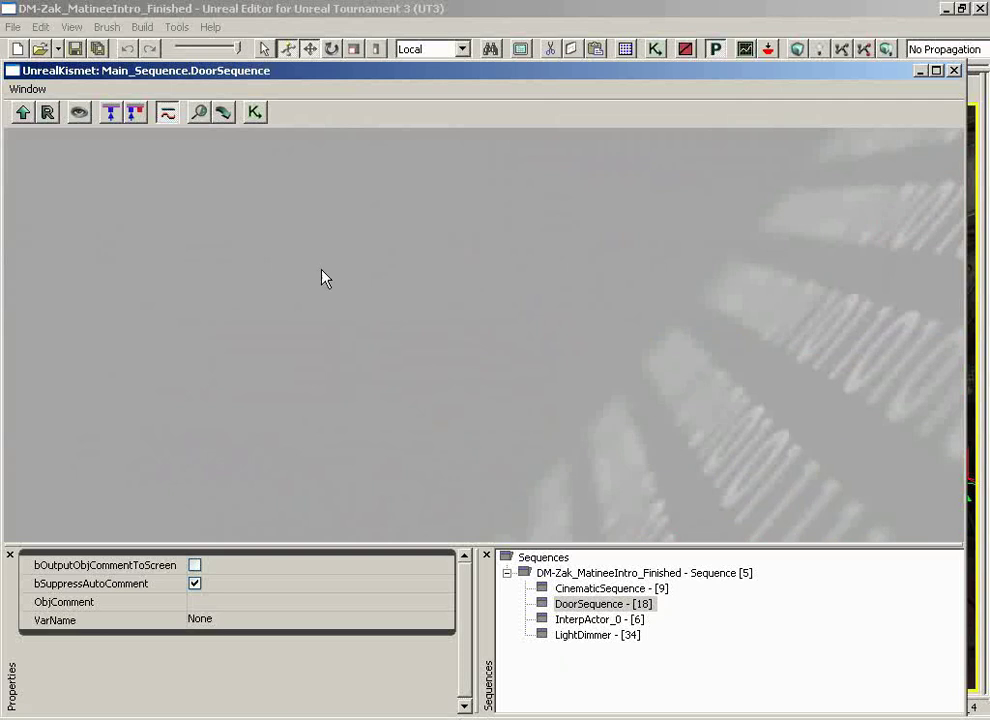
right_click(391, 237)
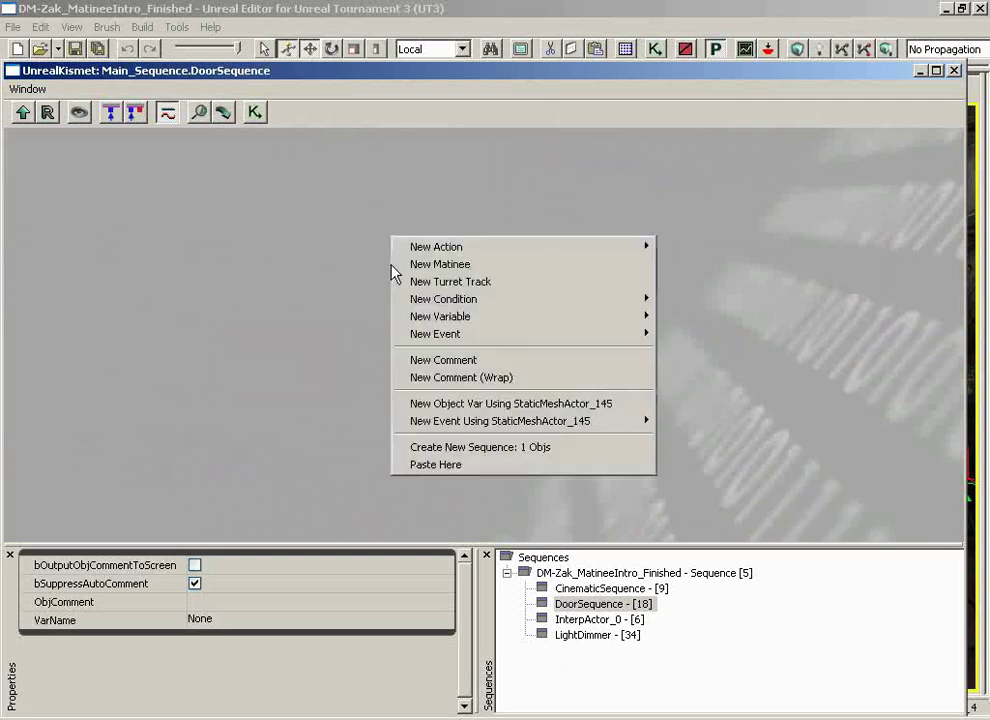
left_click(493, 264)
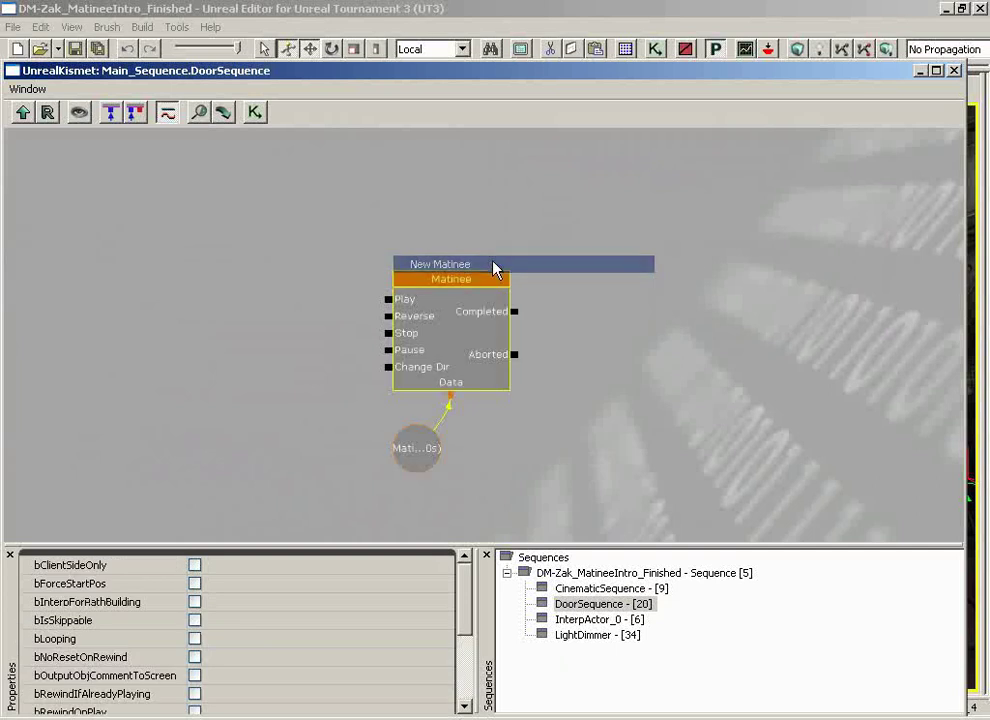
left_click_drag(631, 400, 657, 323)
scroll(656, 394, "up", 2)
left_click_drag(656, 394, 638, 423)
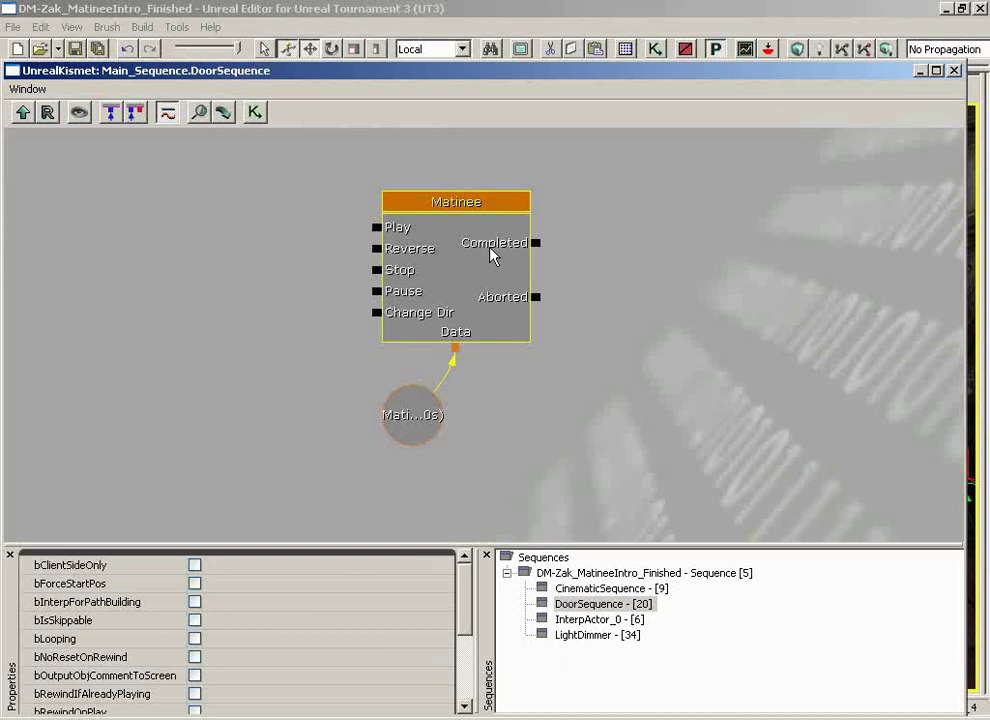
Step: Inspect the new Matinee object and its data, view it in UnrealMatinee with the Curve Editor shown, and close that editor
left_click(427, 431)
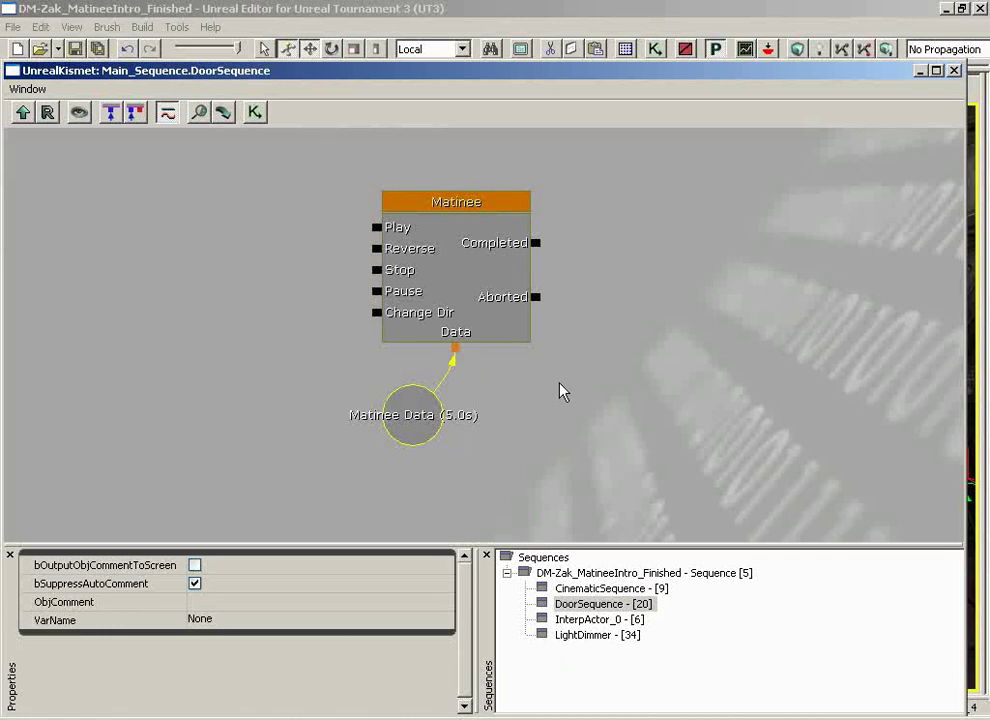
left_click(482, 274)
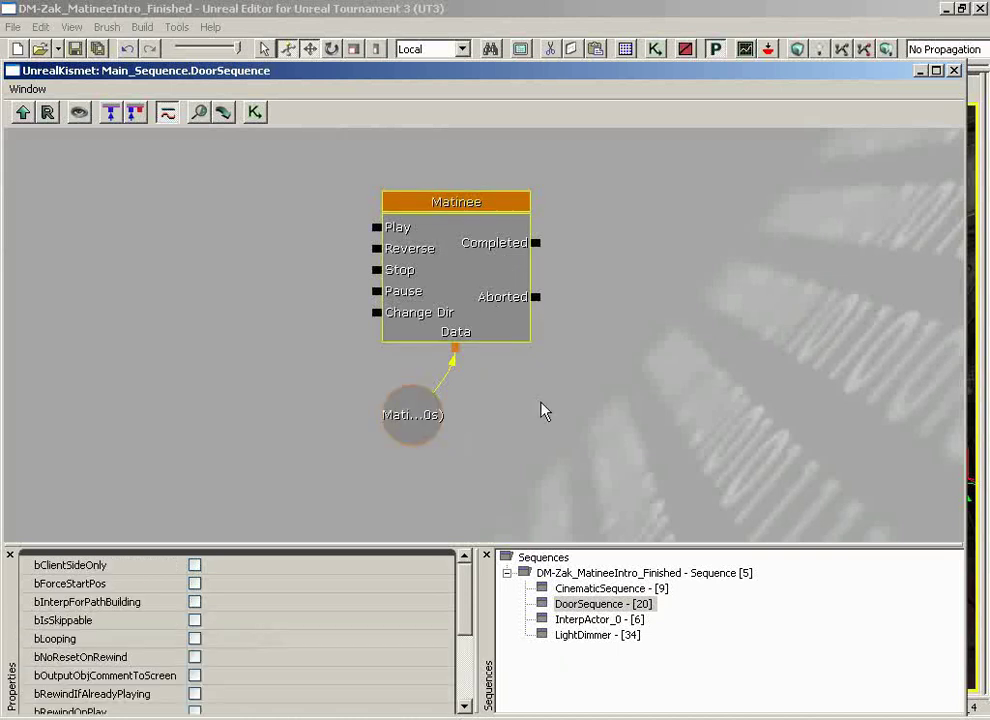
double_click(470, 300)
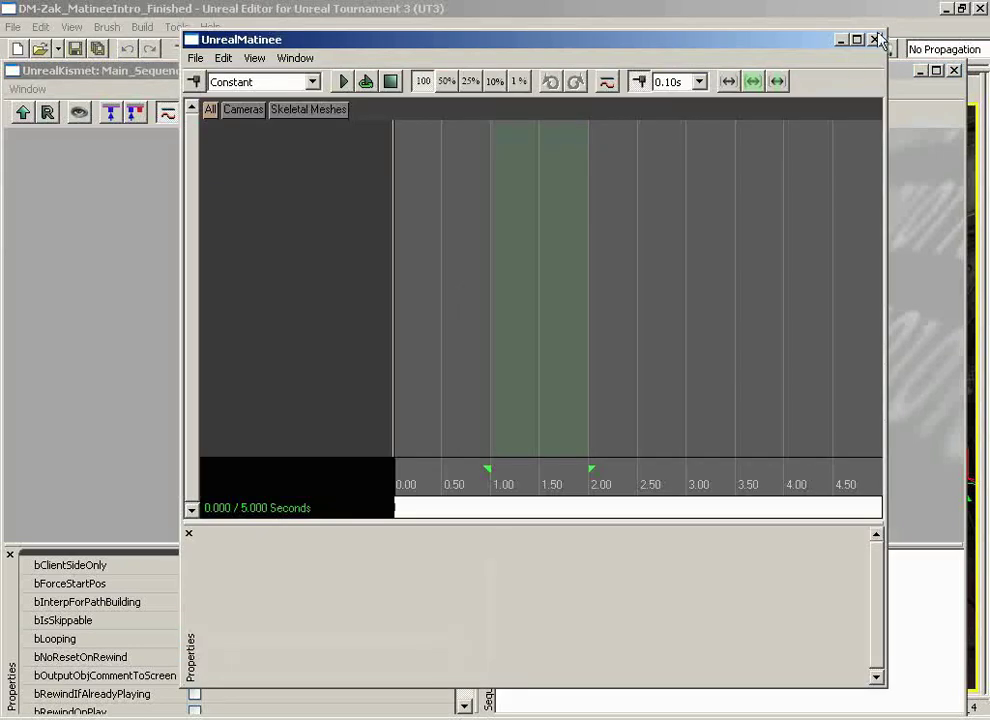
left_click(606, 82)
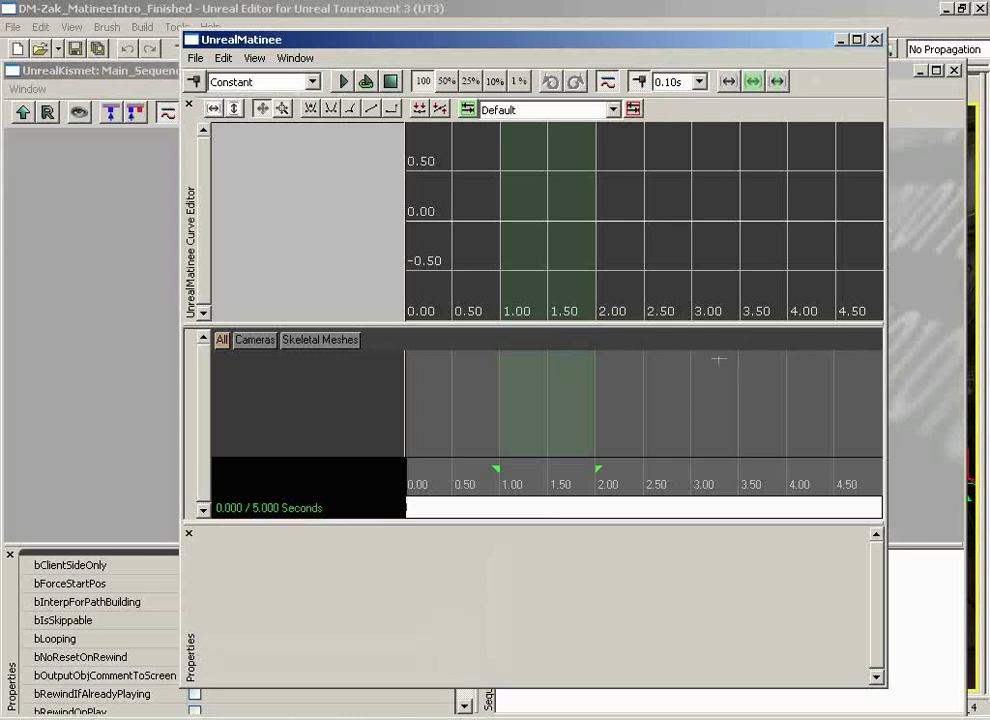
left_click(875, 39)
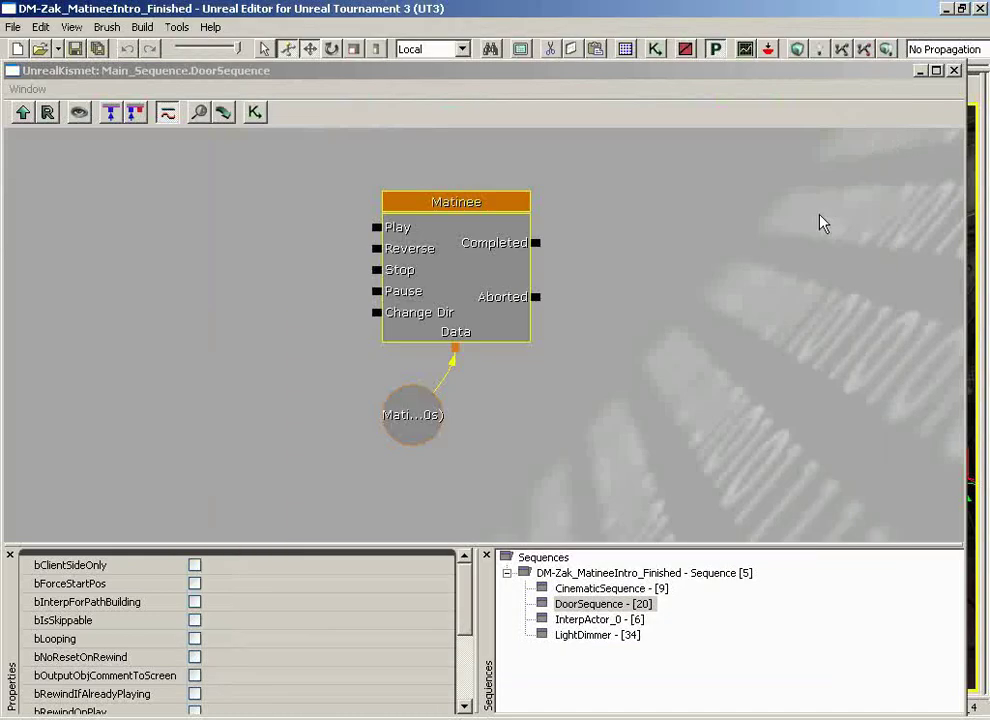
Step: Delete the newly added, unconnected Matinee object and its data object from the DoorSequence
left_click_drag(658, 221, 966, 535, "ctrl+alt")
key("Delete")
Step: Inspect the door's Matinee with the Curve Editor hidden, view the Vector Material Param track's properties, and close UnrealMatinee and Kismet
left_click(448, 316)
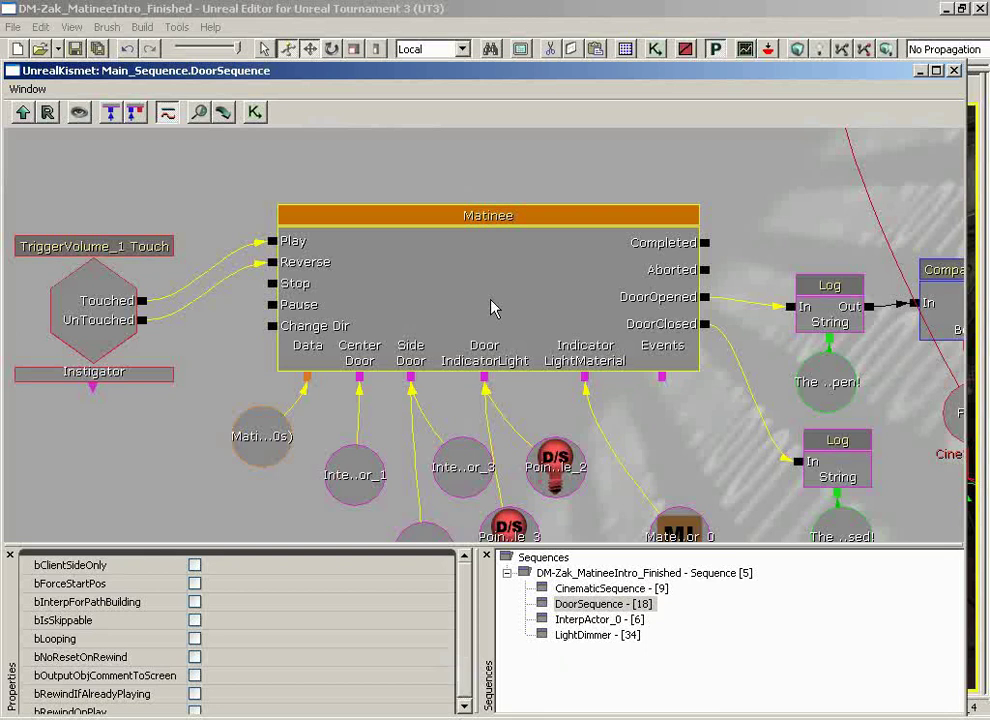
double_click(493, 307)
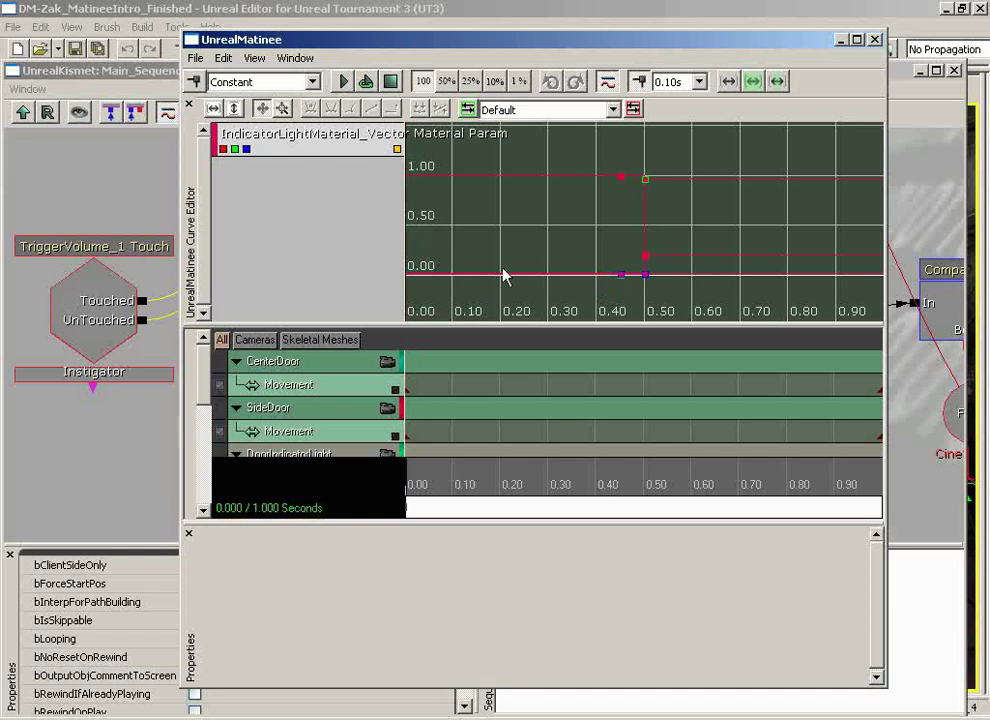
left_click(607, 84)
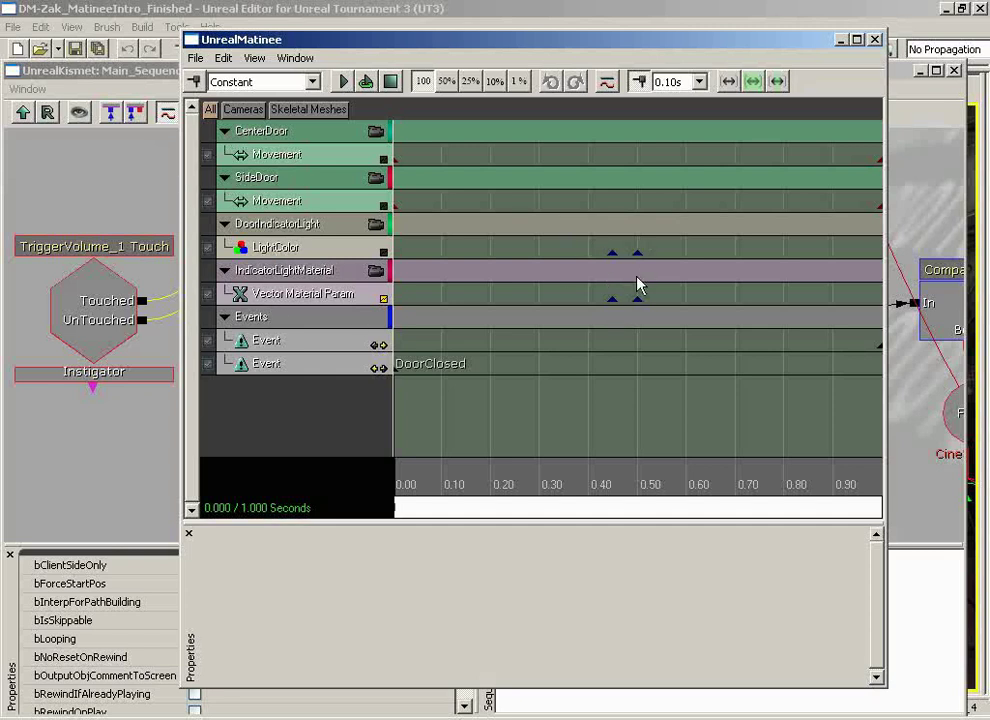
left_click(303, 298)
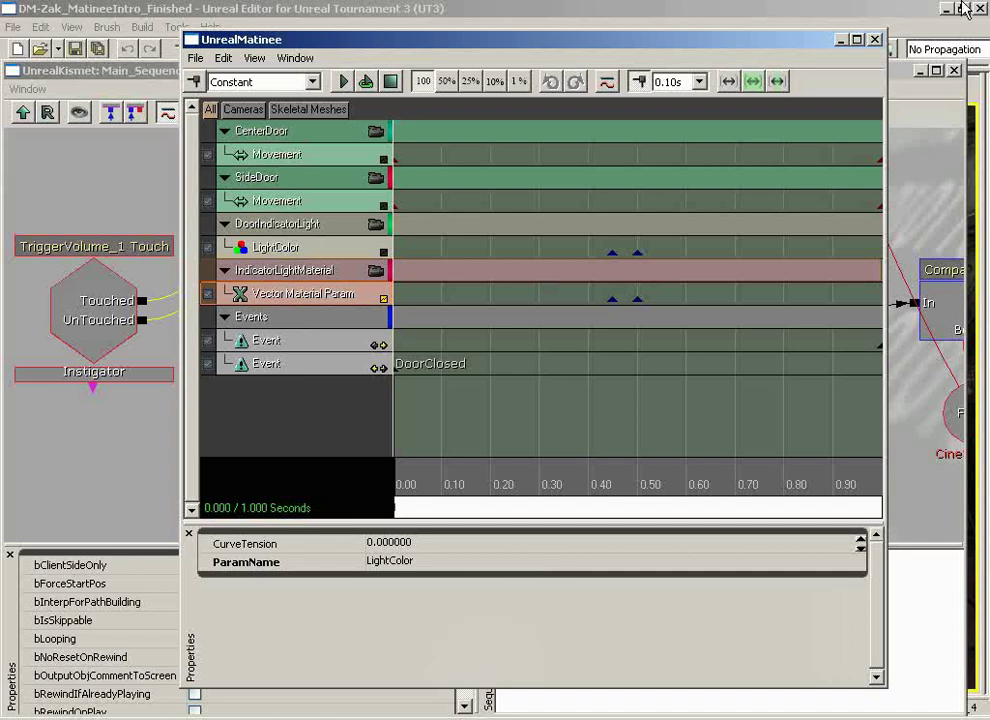
left_click(875, 39)
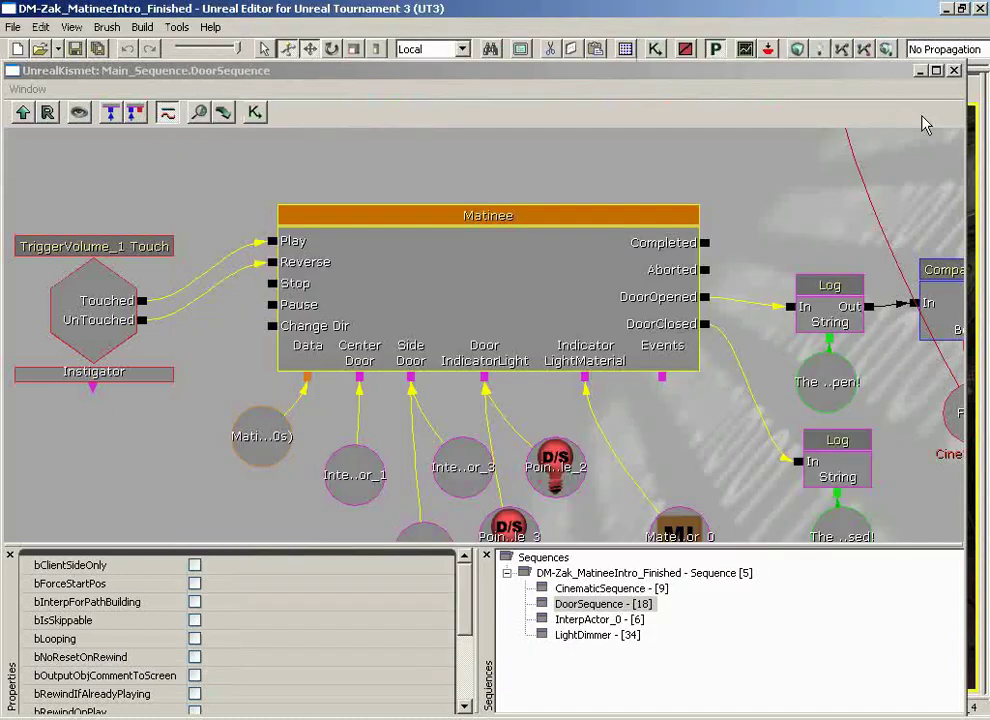
left_click(955, 71)
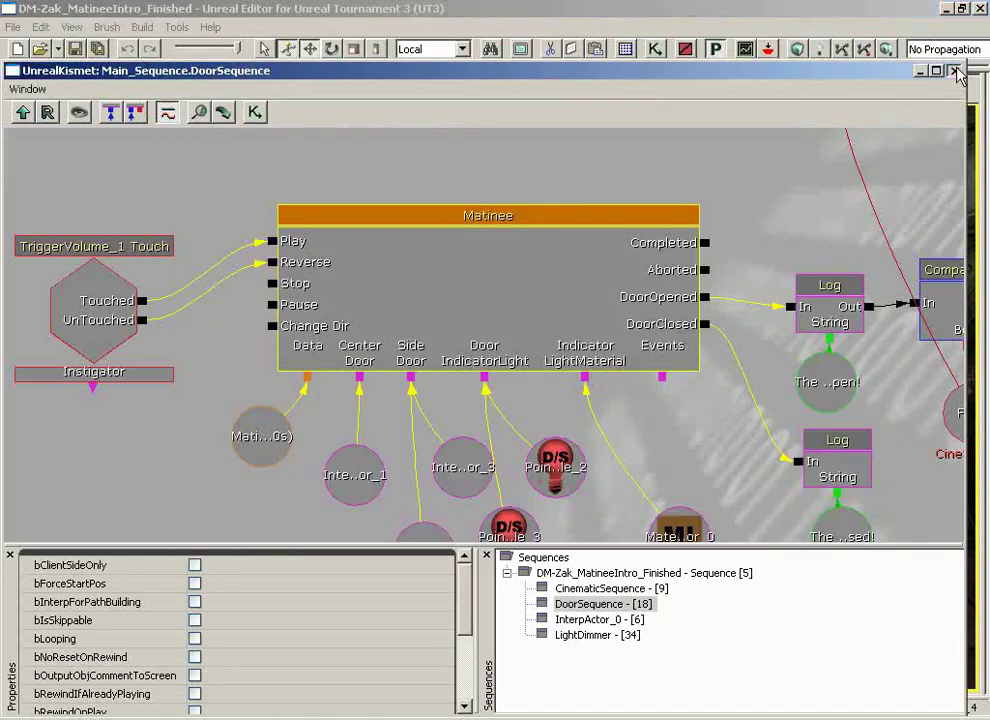